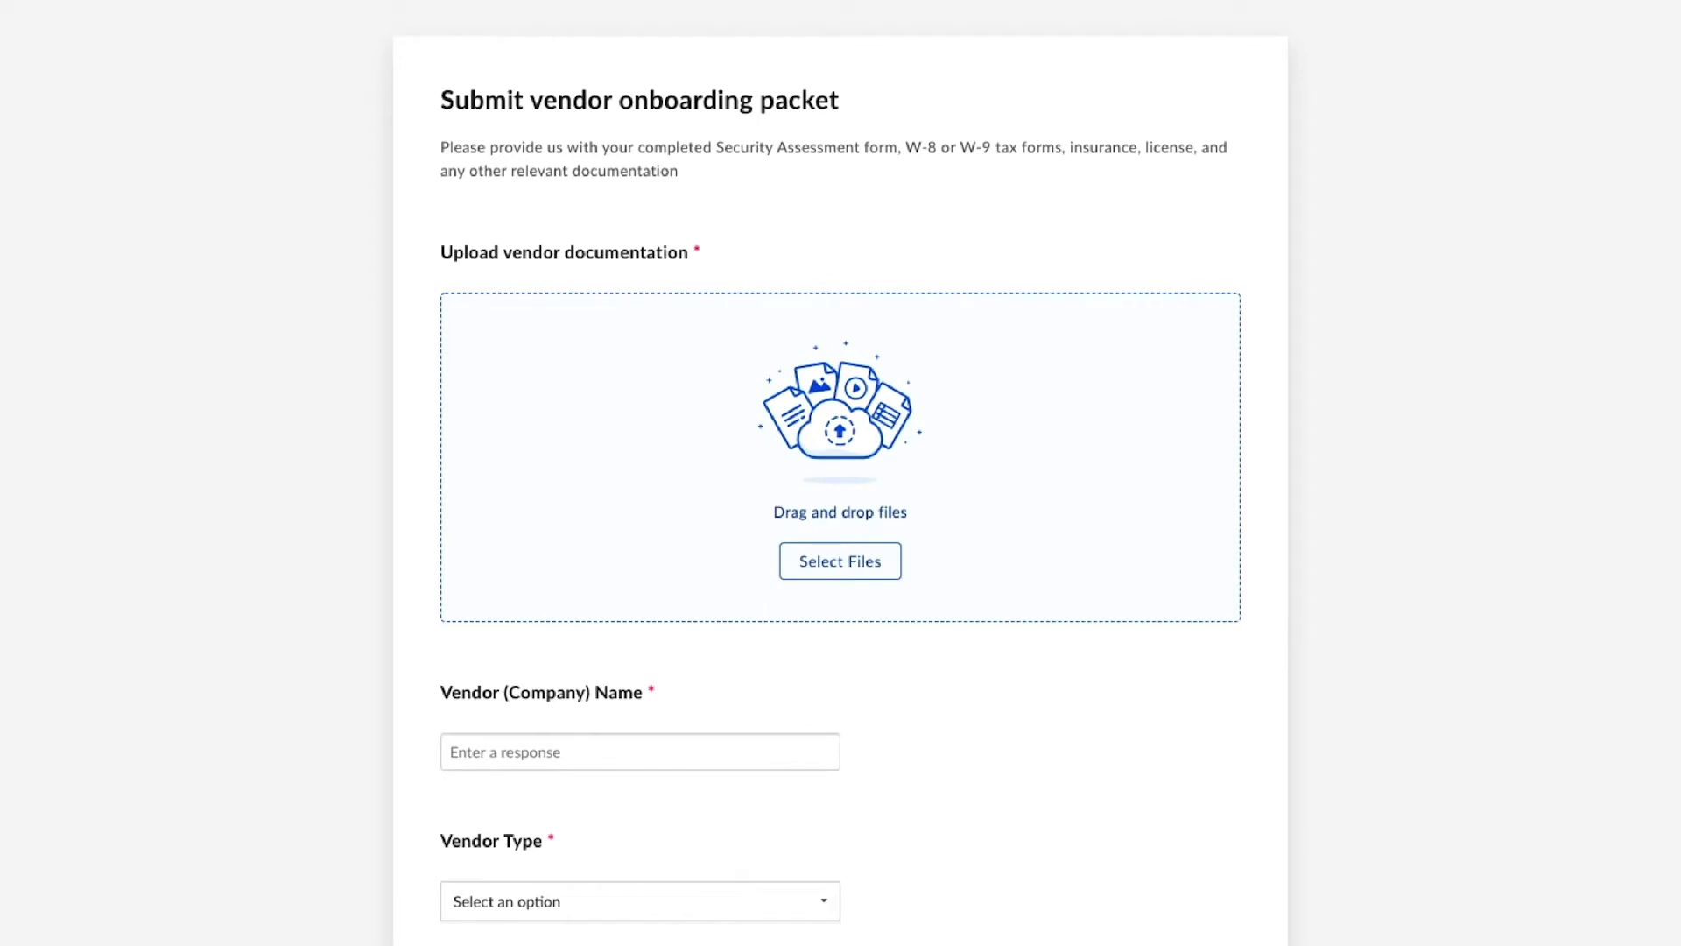
Step: Upload the four vendor documents, enter vendor name Acme Corp, choose vendor type Software, and submit the packet
left_click_drag(1680, 263, 916, 392)
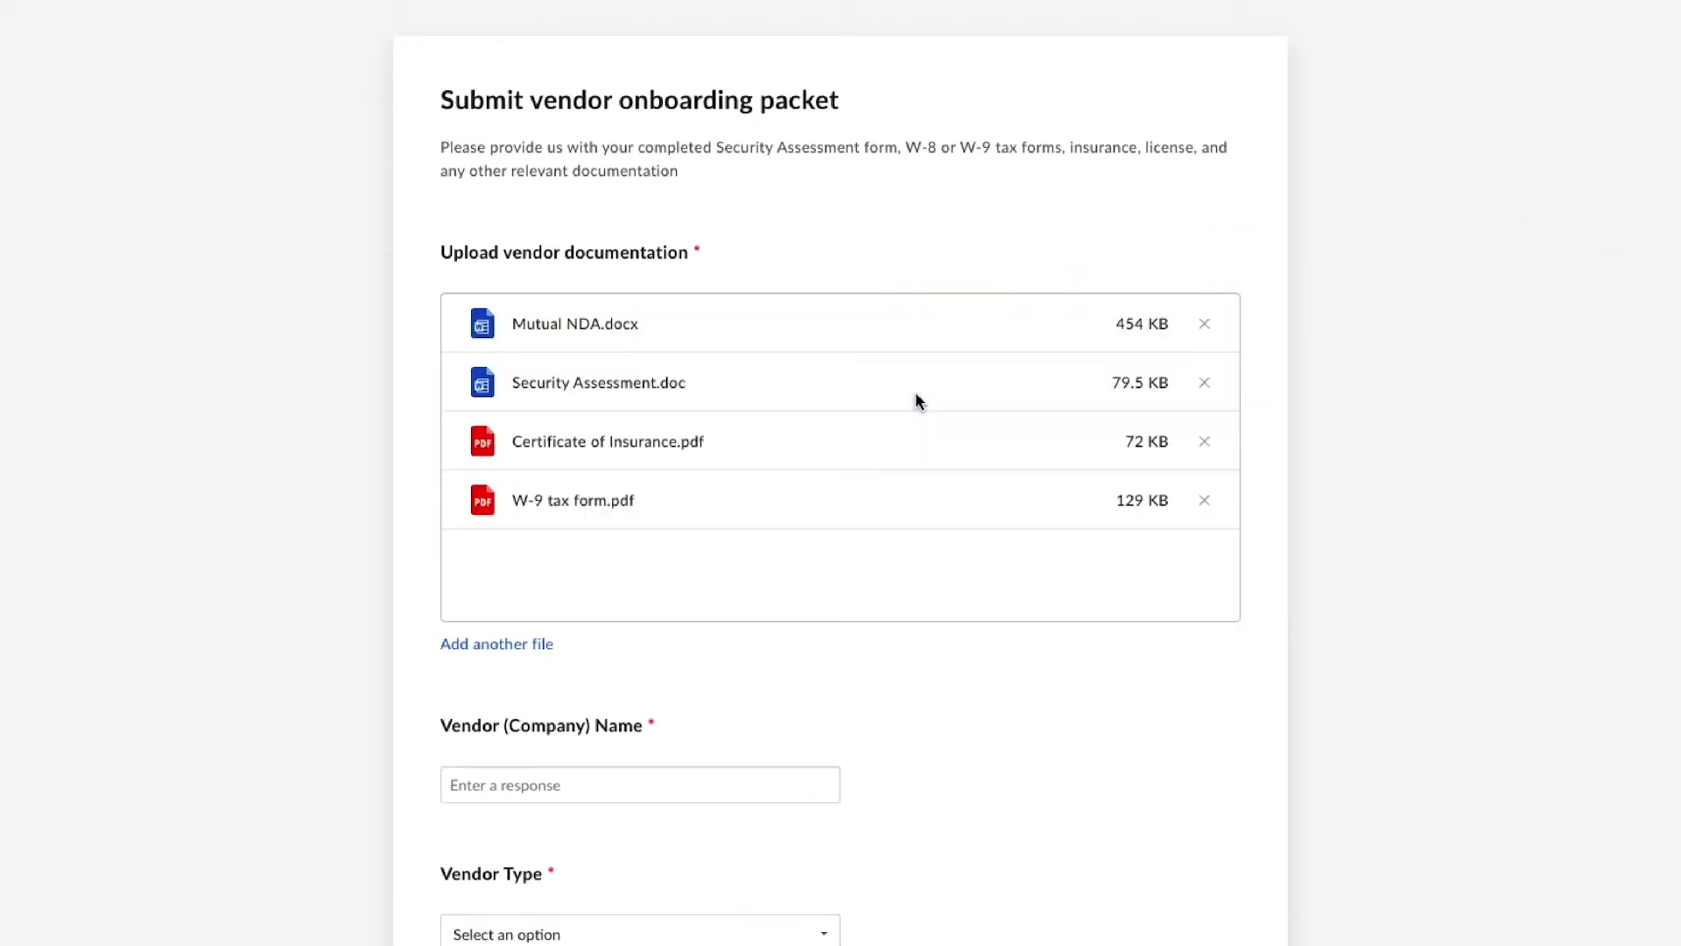
left_click(566, 777)
type("Acme Corp")
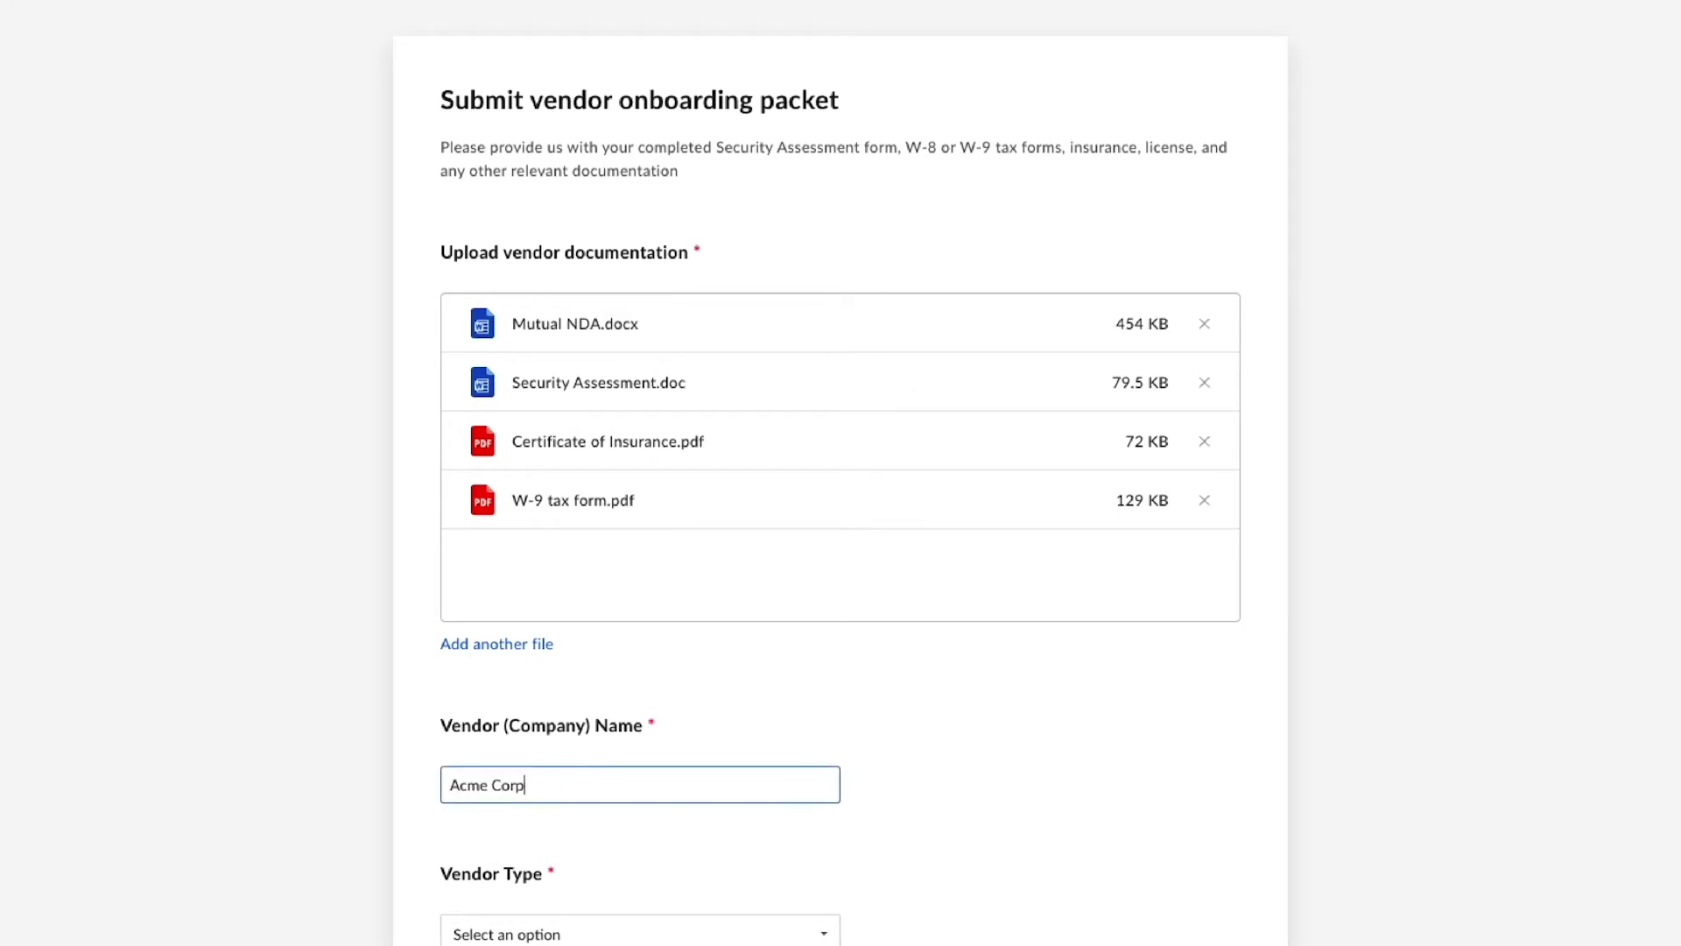
scroll(566, 777, "down", 2)
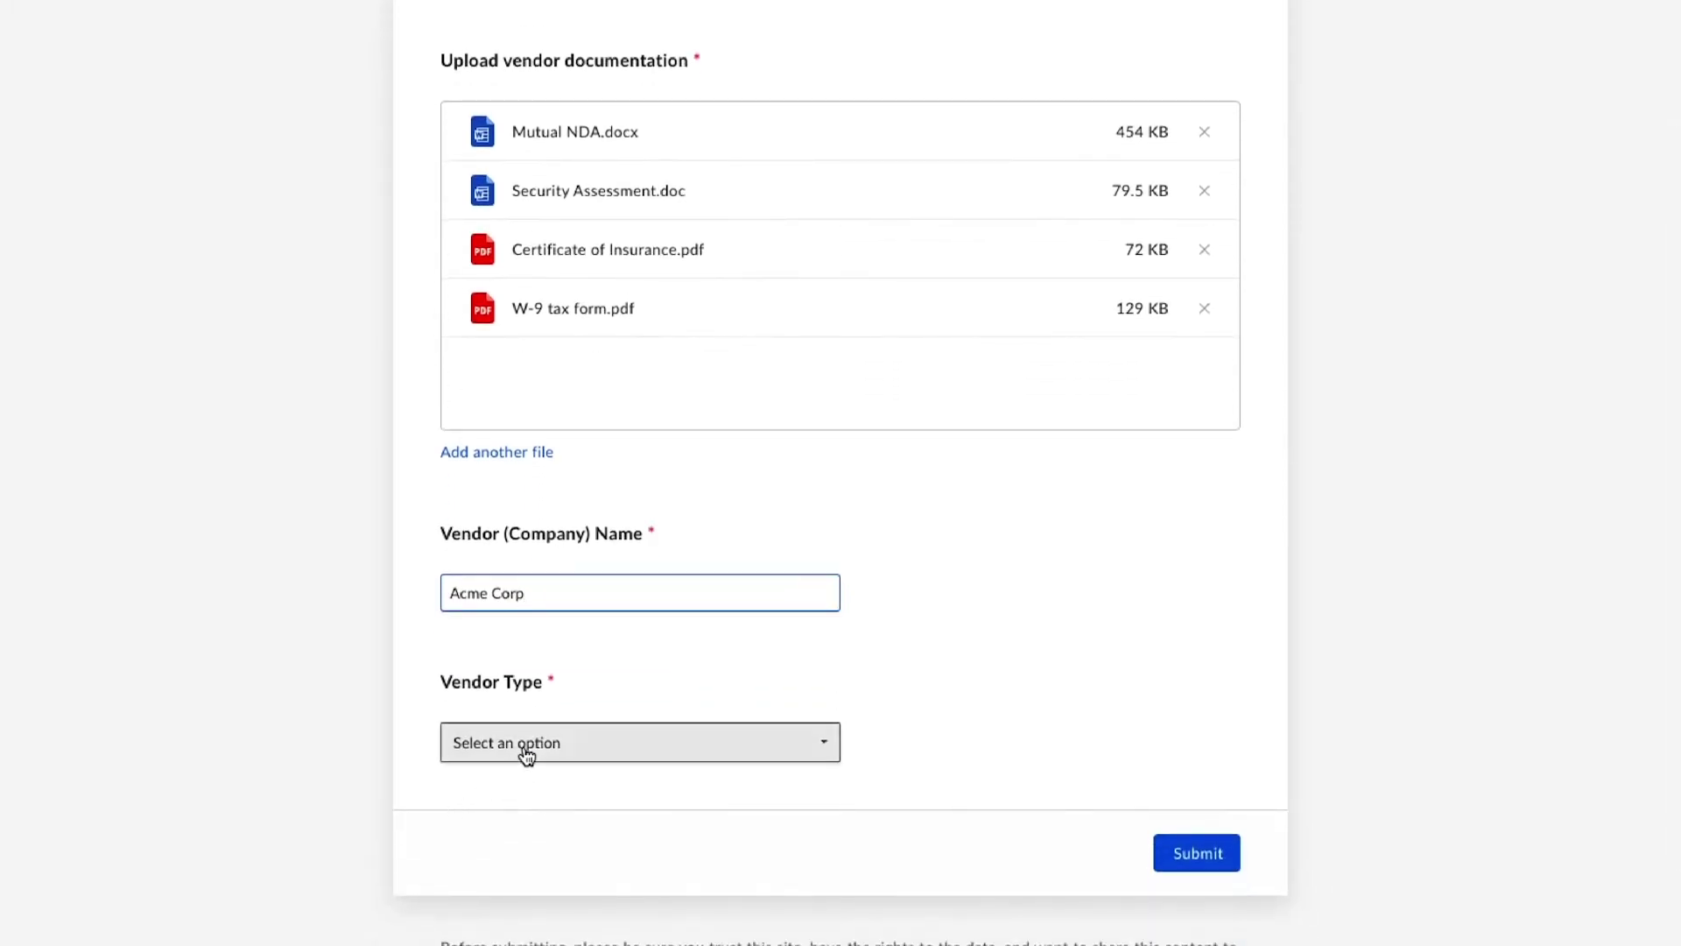
left_click(525, 743)
left_click(532, 630)
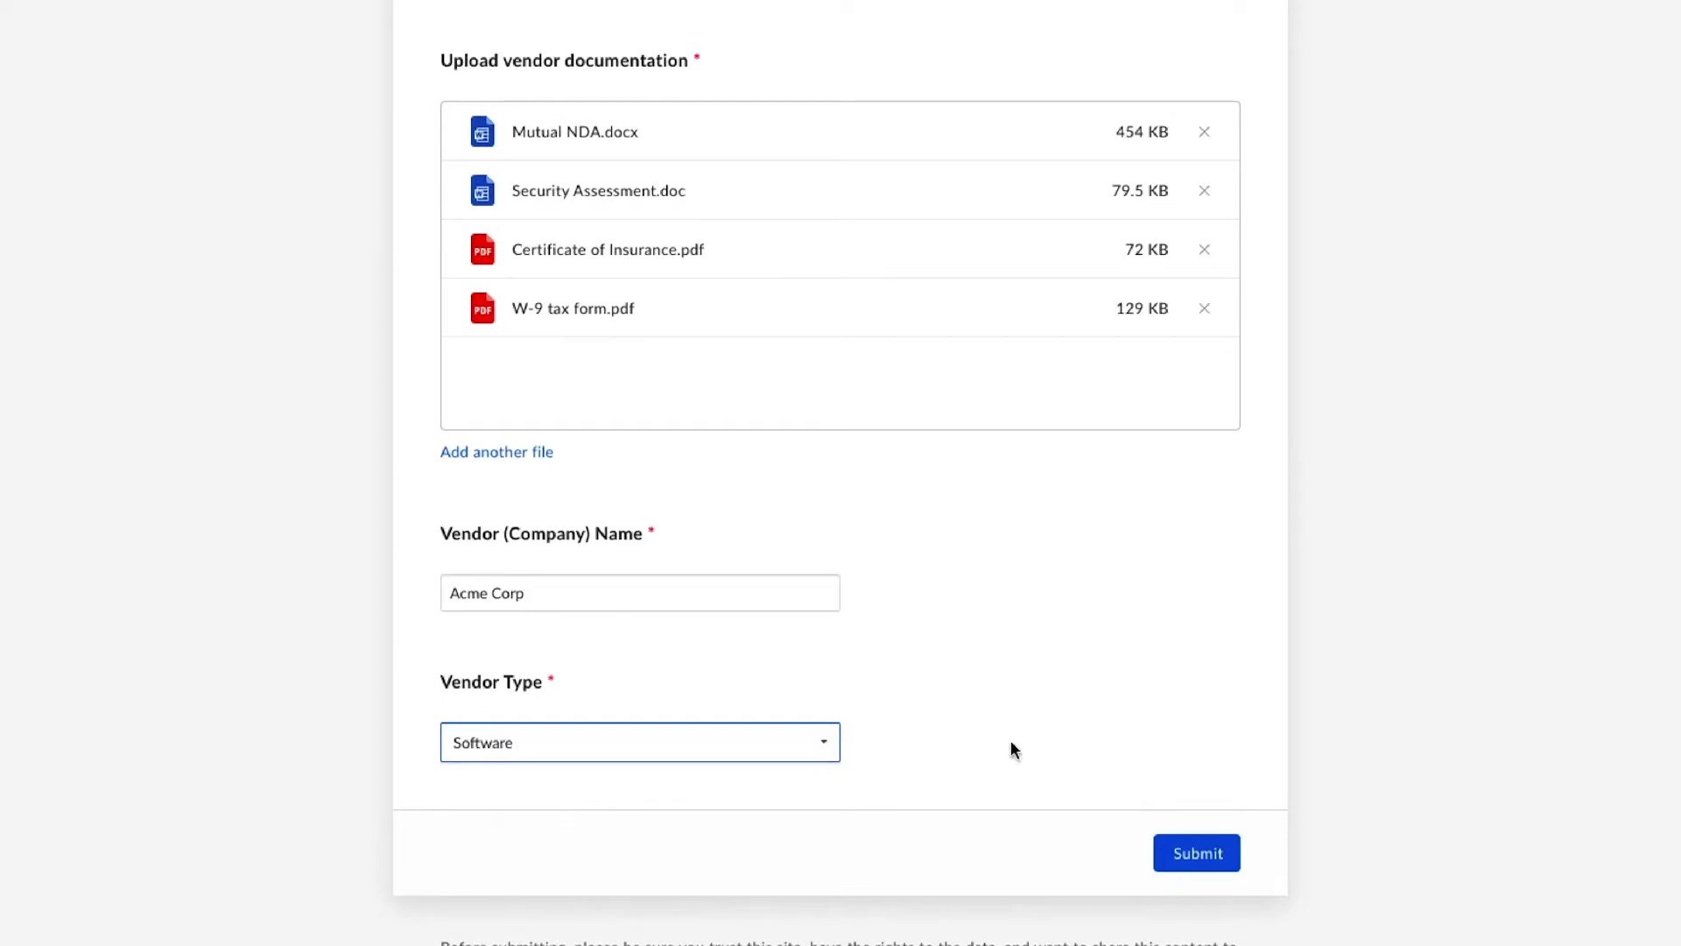
left_click(1182, 854)
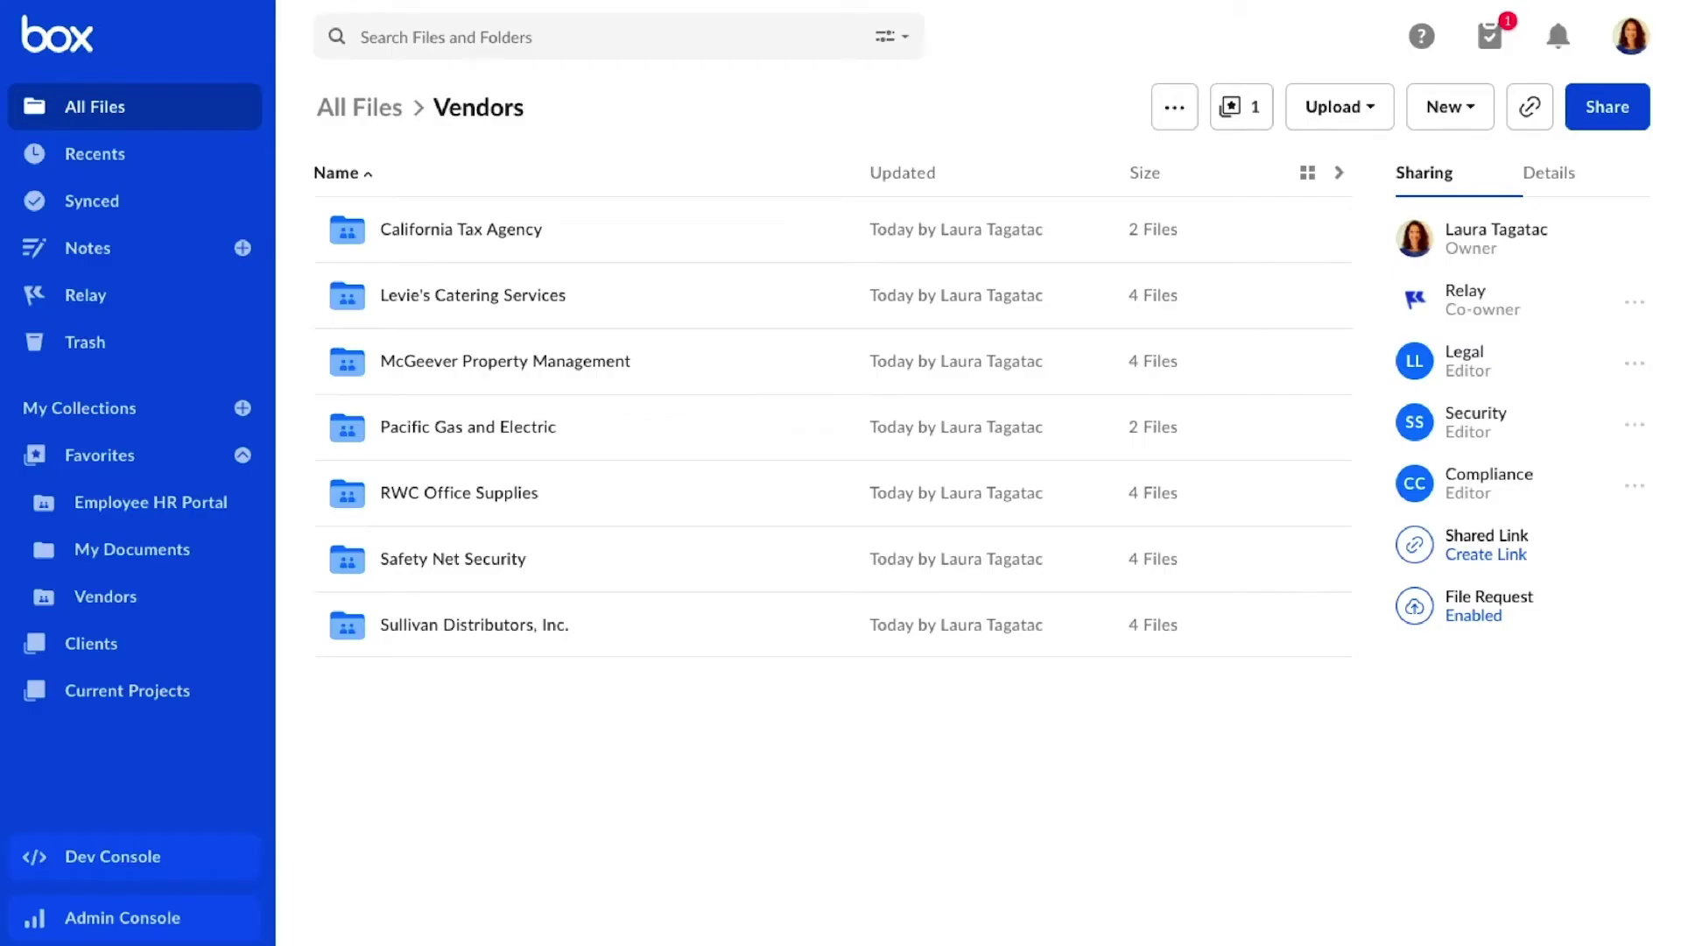
Step: Go to the full tasks inbox, review the Relay task, and preview Certificate of Insurance.pdf
left_click(1491, 36)
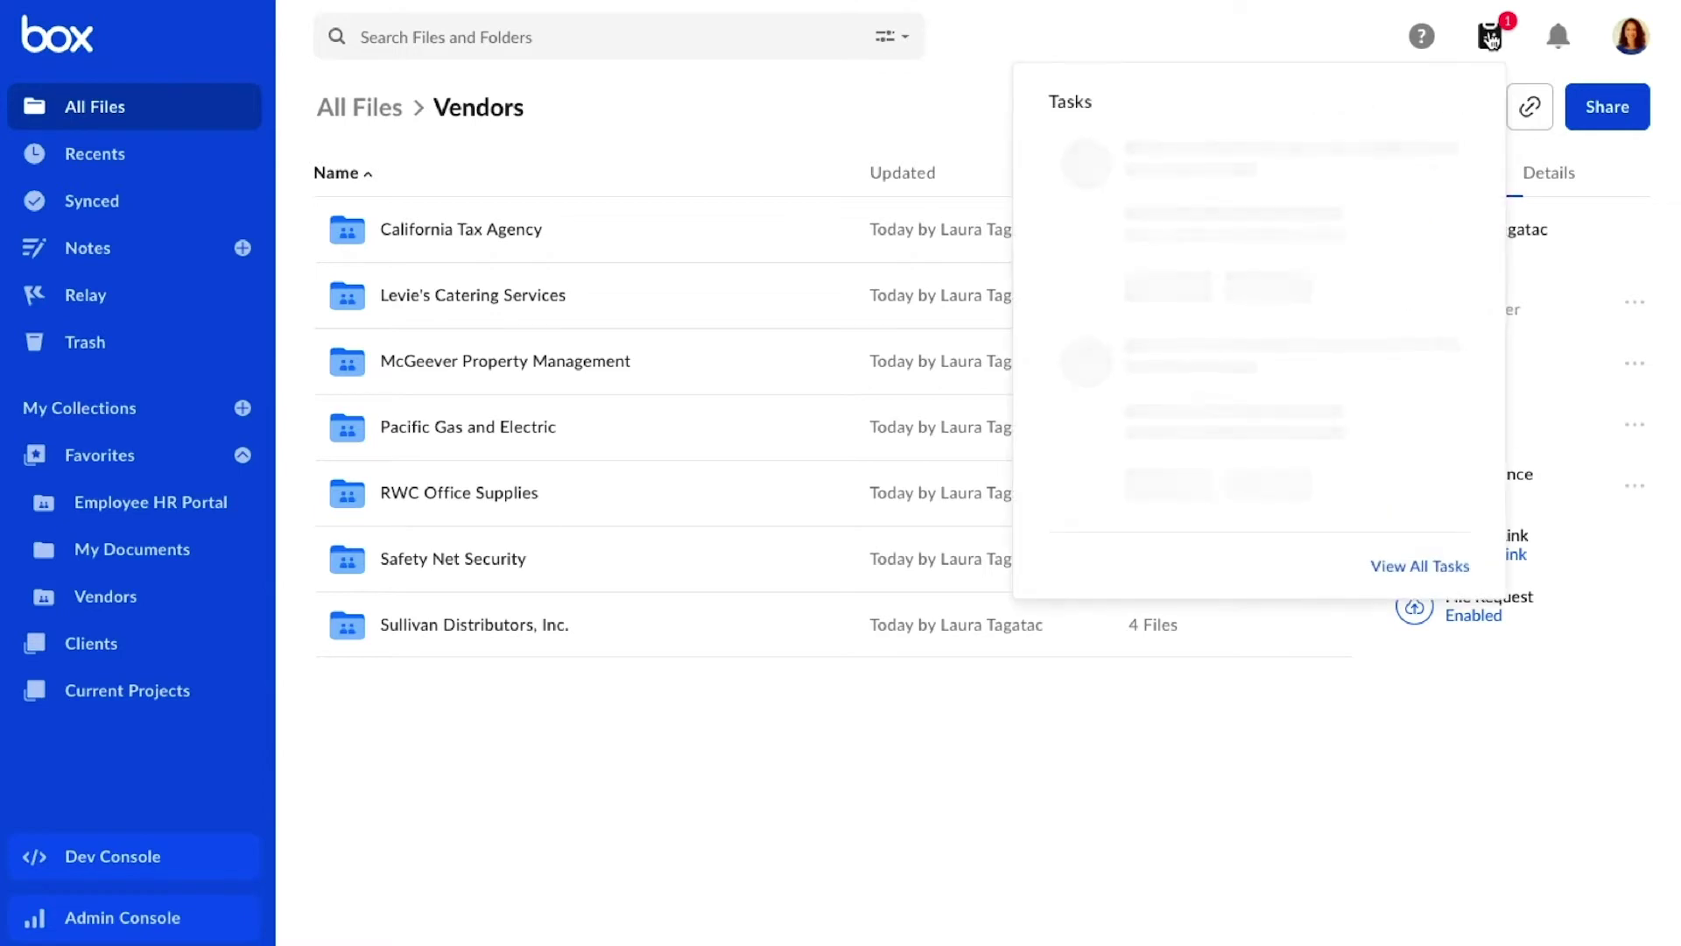
left_click(1417, 567)
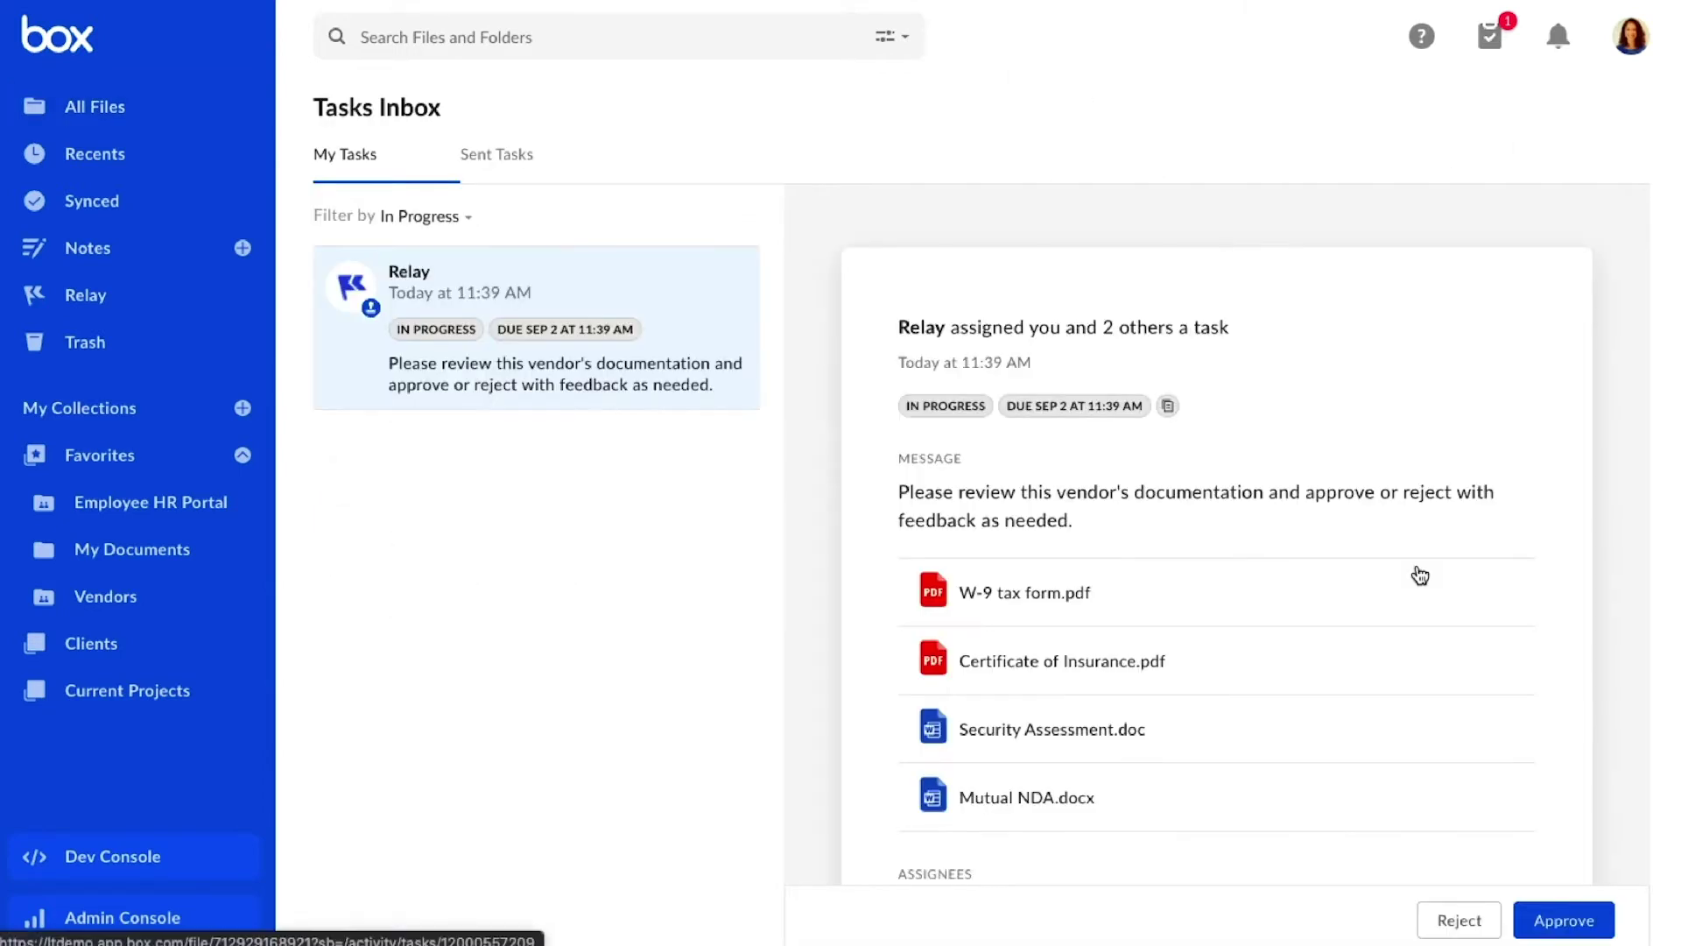
scroll(1420, 576, "down", 3)
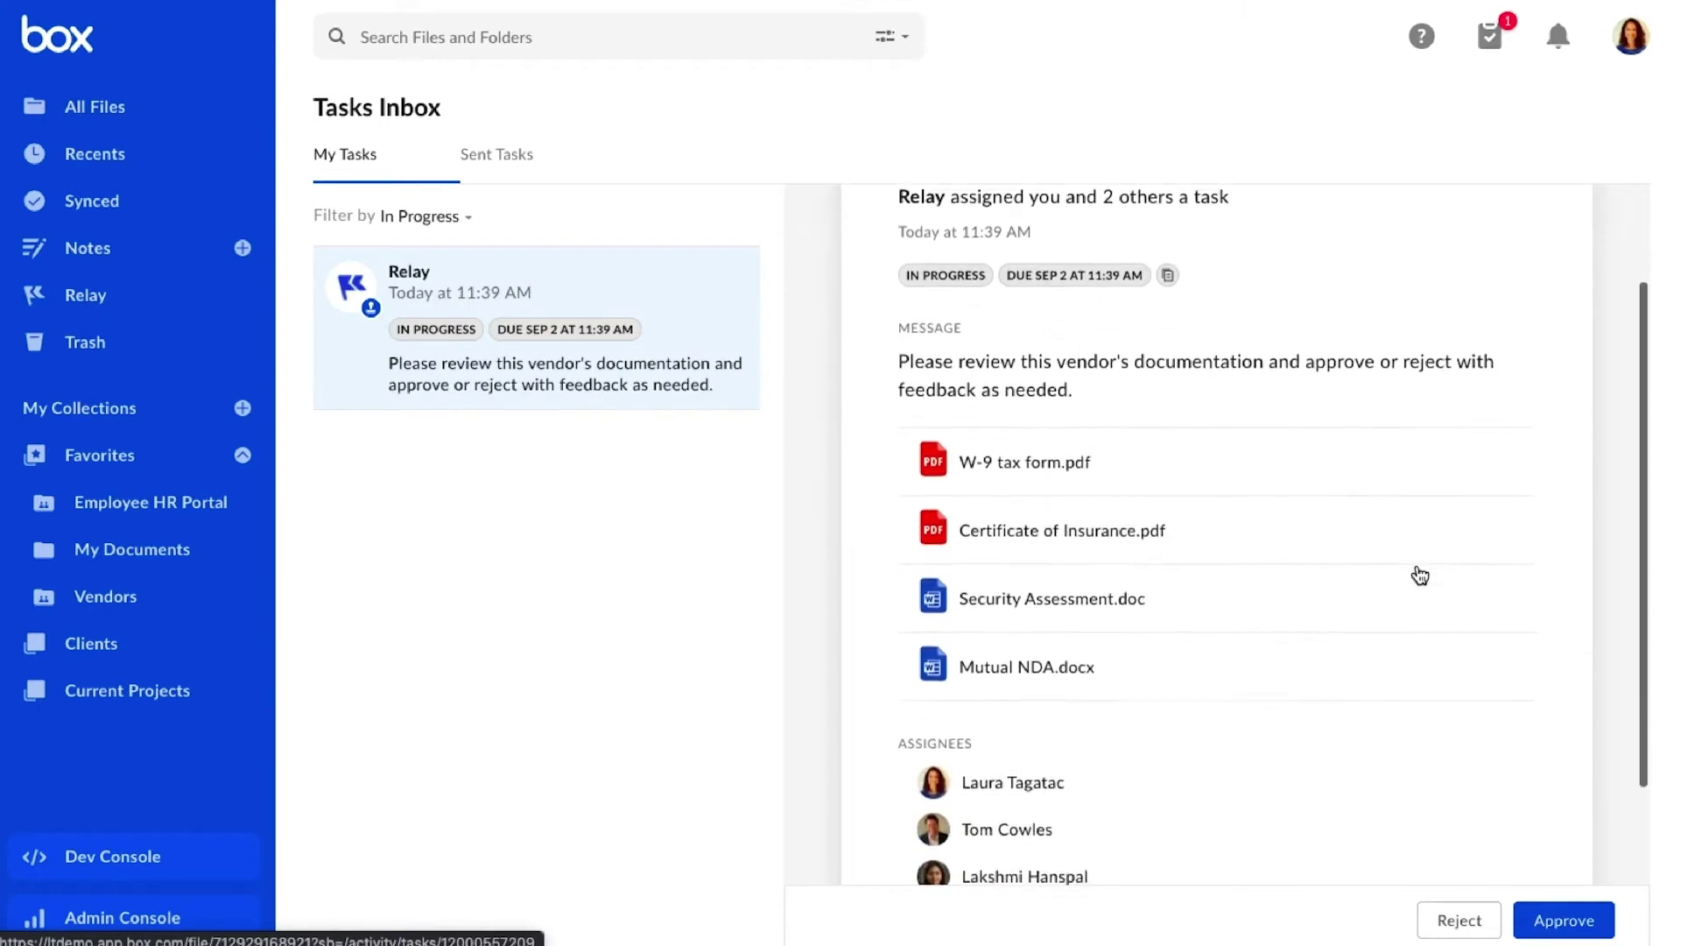
scroll(1421, 575, "down", 1)
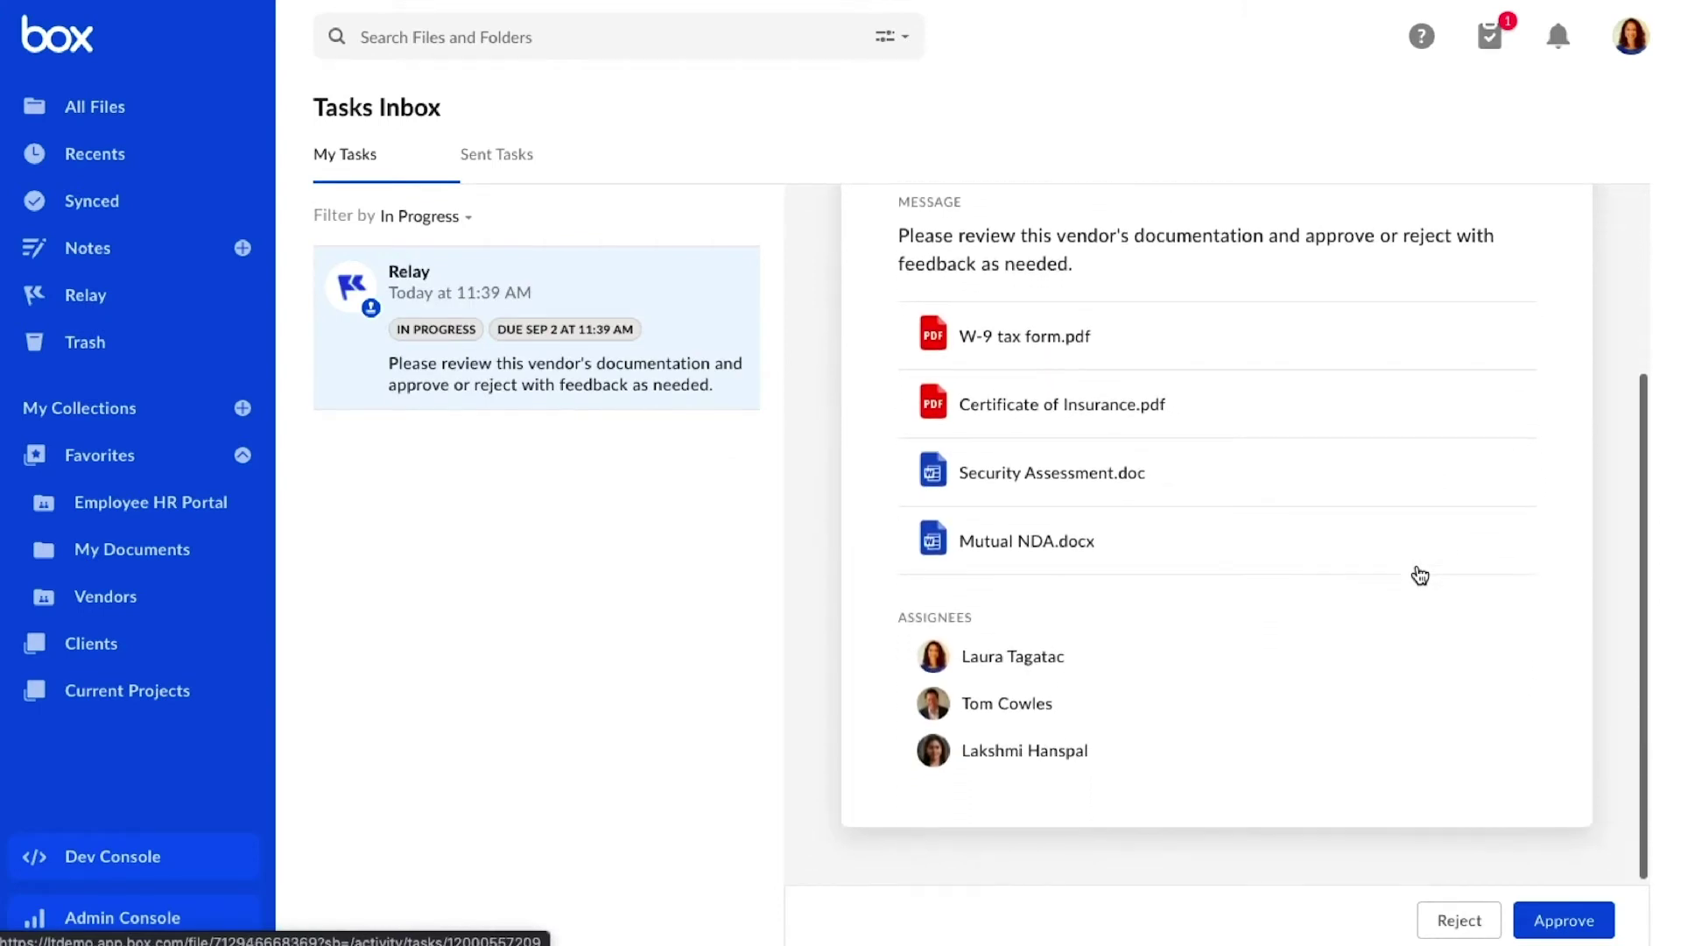
left_click(1083, 407)
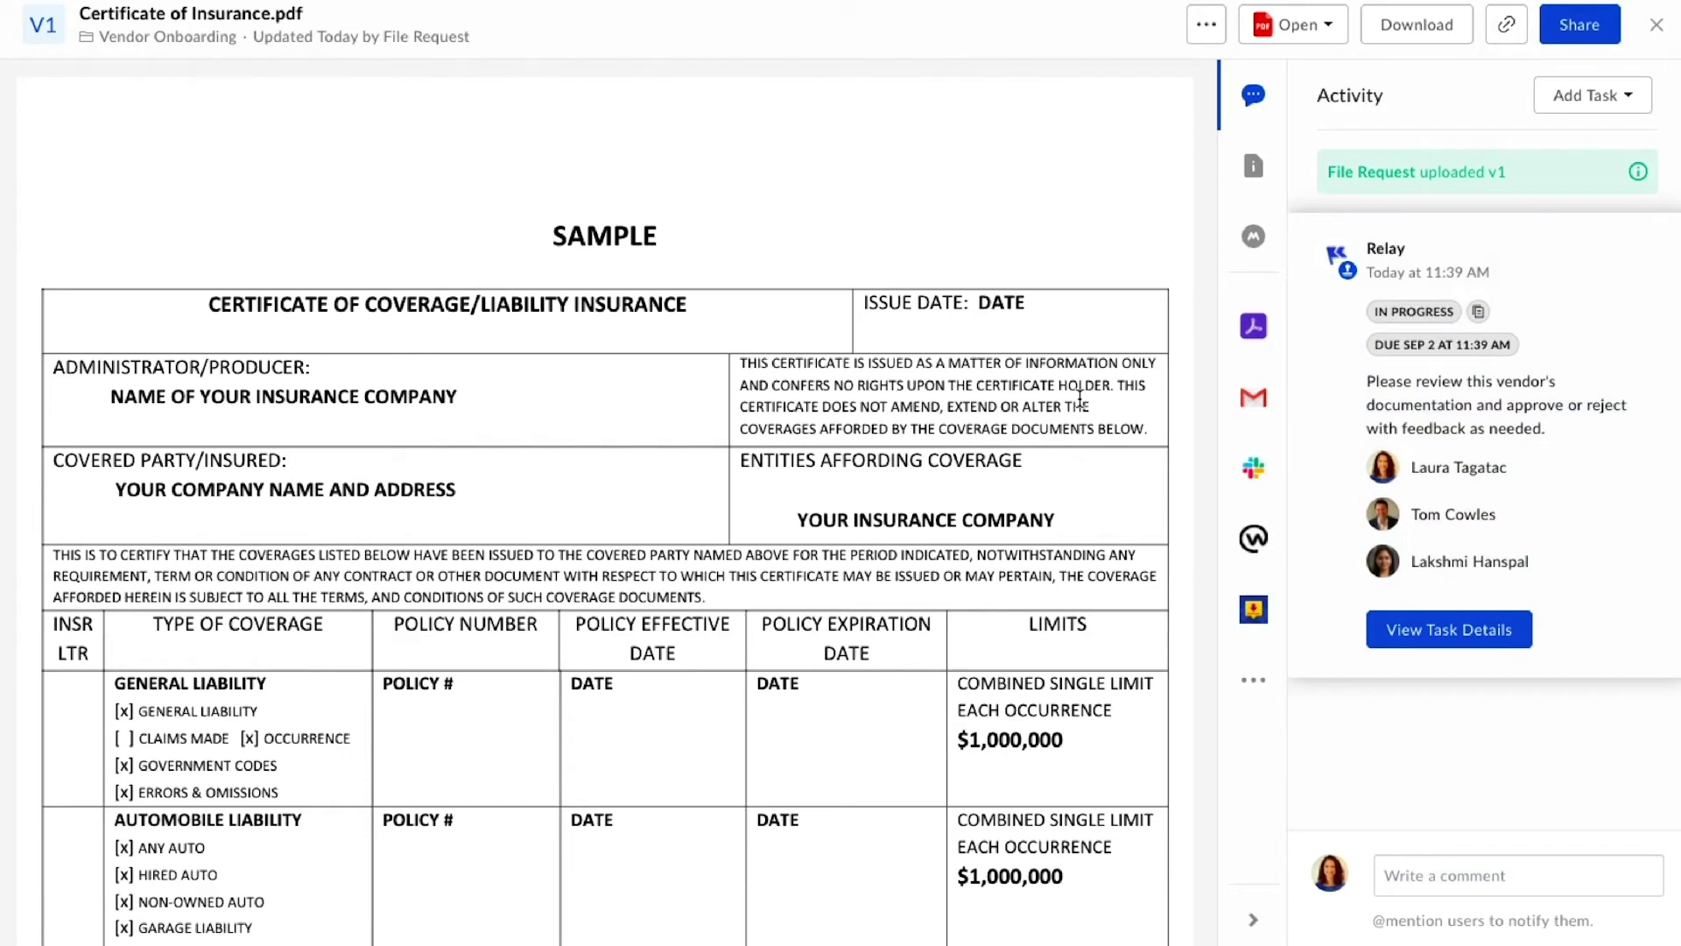
Step: Check the file's Vendor Onboarding metadata, then return to its activity and open the Relay task details
left_click(1252, 237)
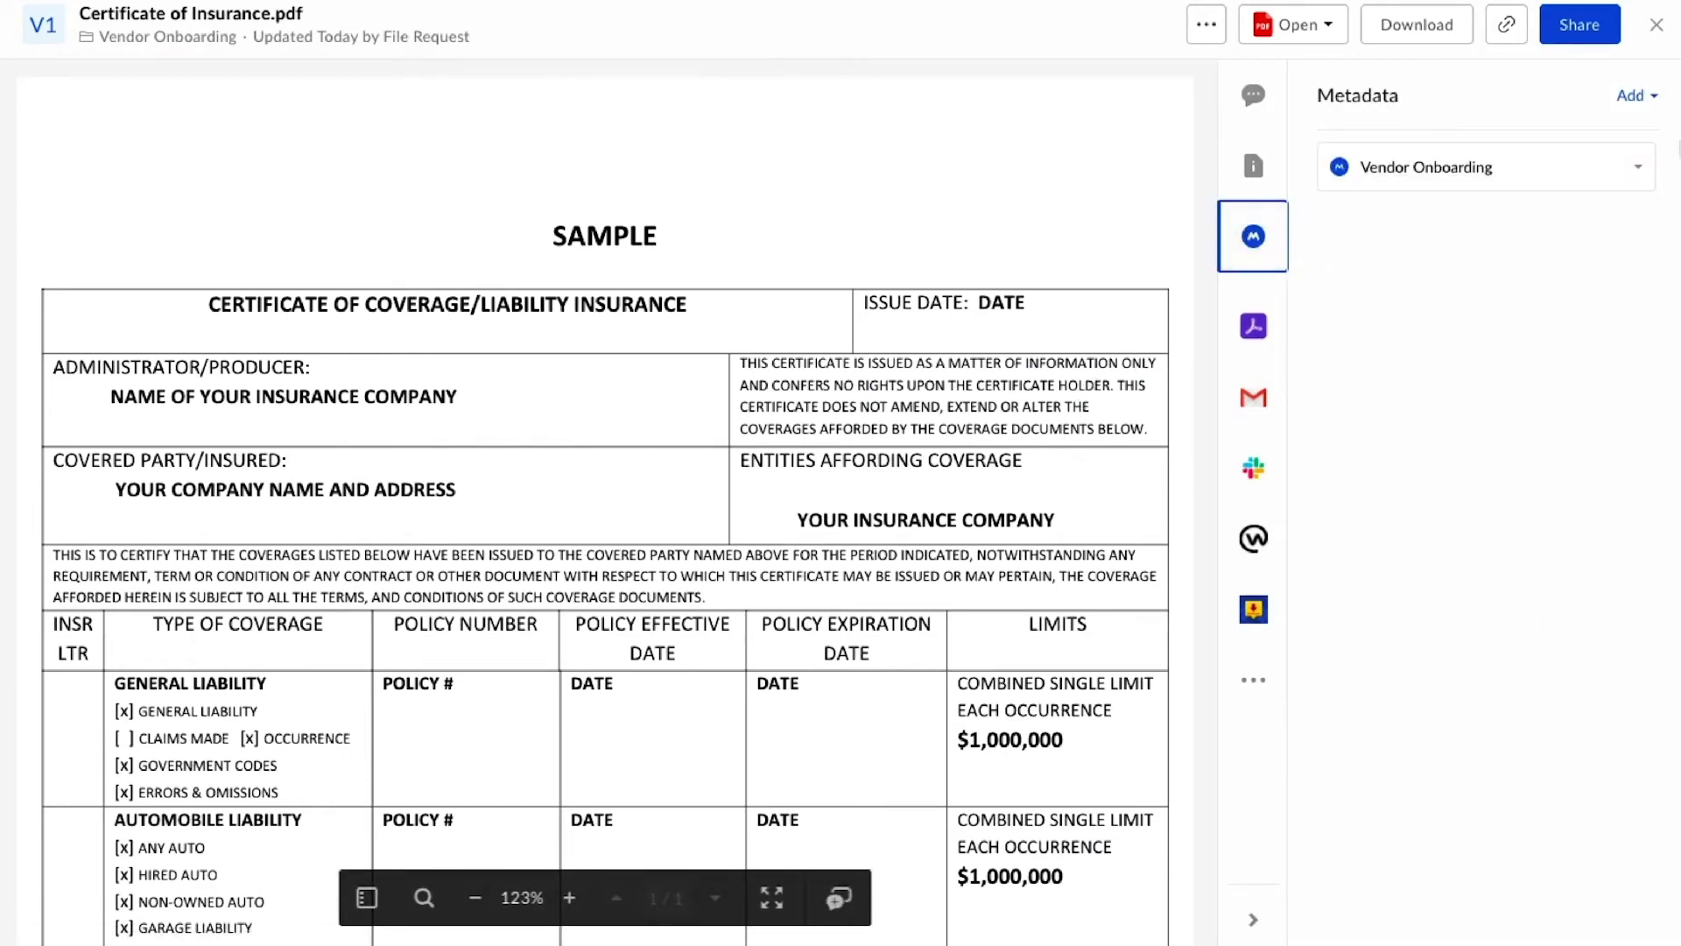
left_click(1640, 173)
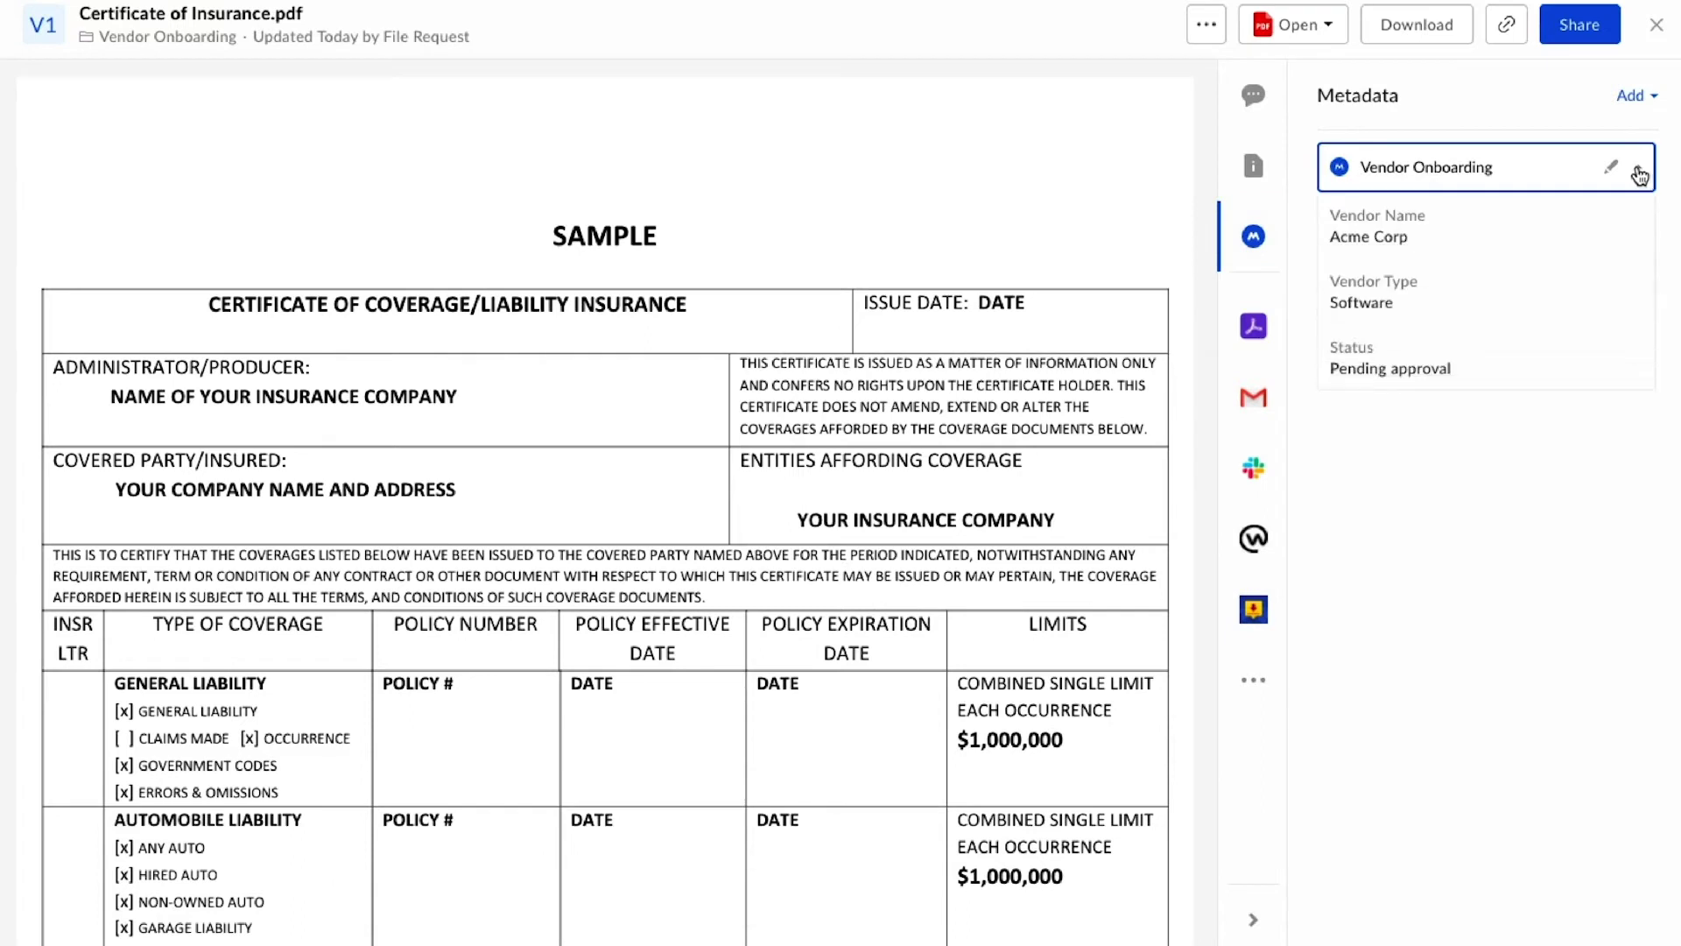
left_click(1638, 174)
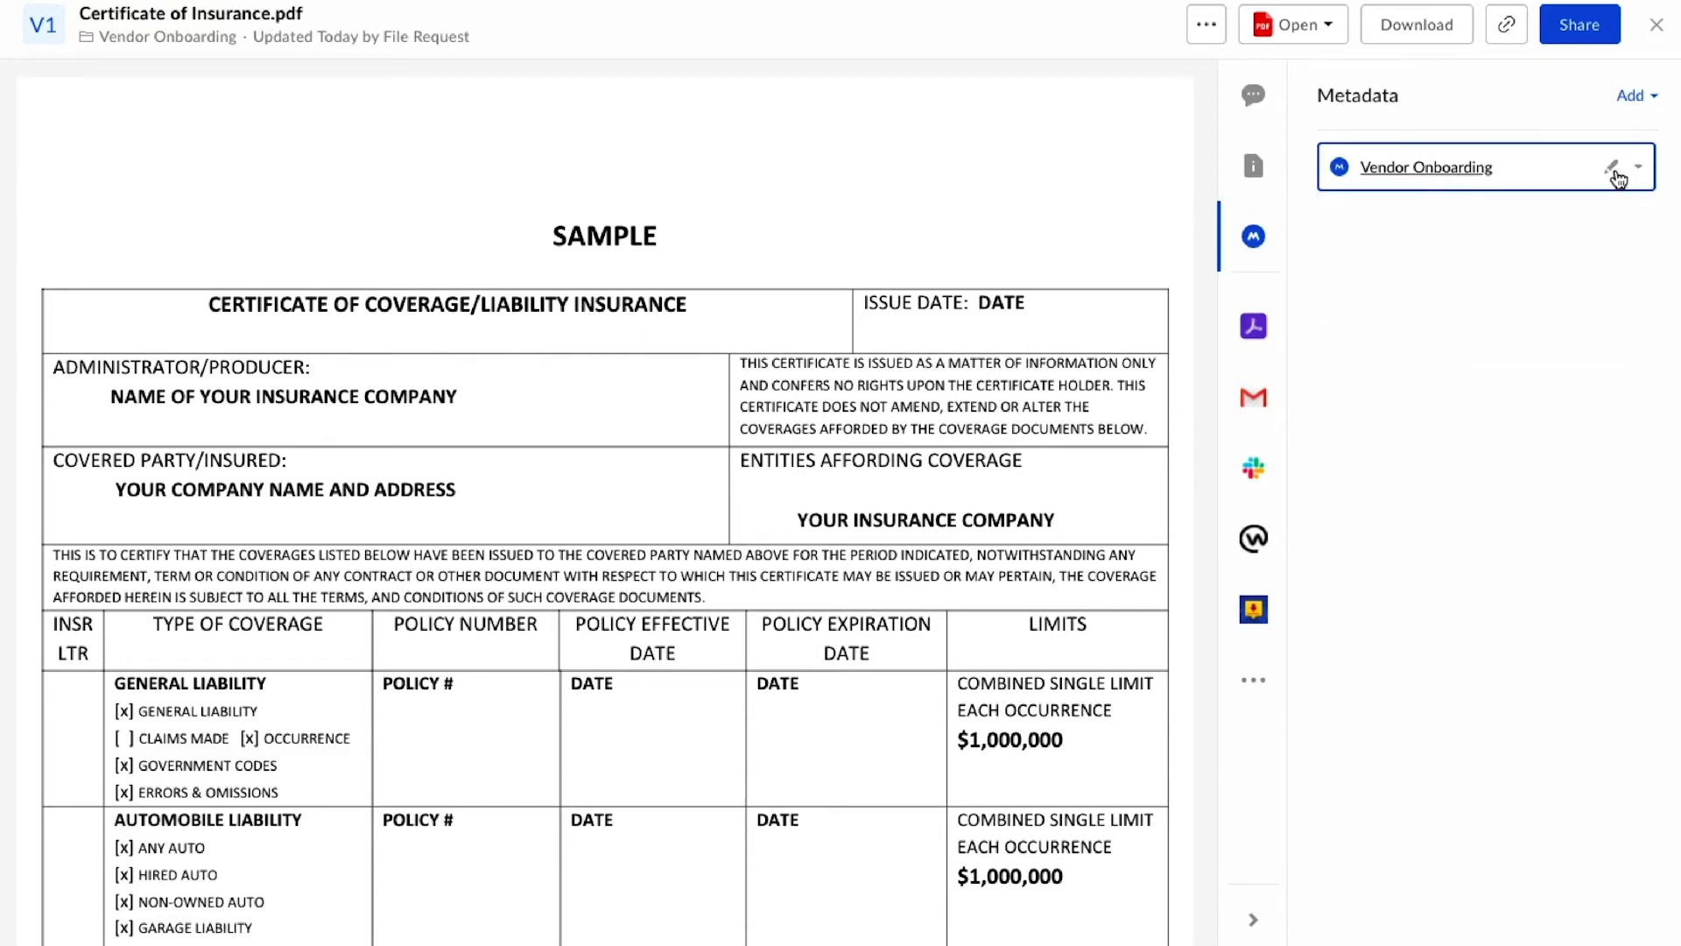
left_click(1258, 94)
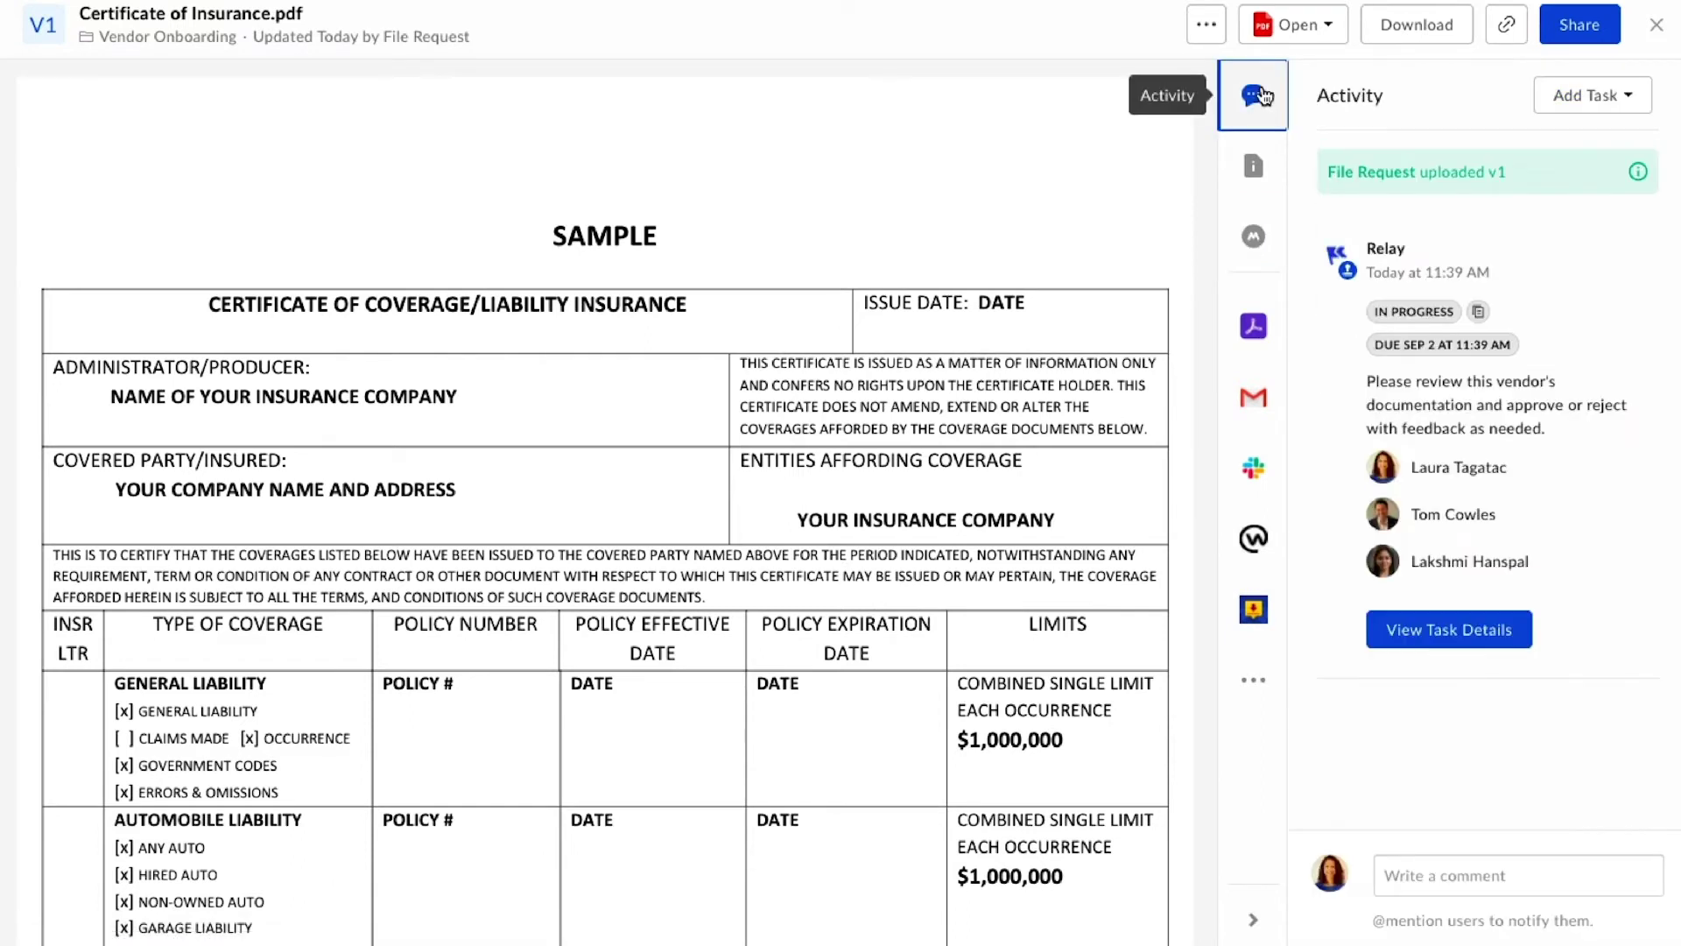
left_click(1449, 631)
Step: Approve the vendor documentation review task, then browse Vendors > Acme Corp and select Contracts - Acme Corp
scroll(1452, 647, "down", 3)
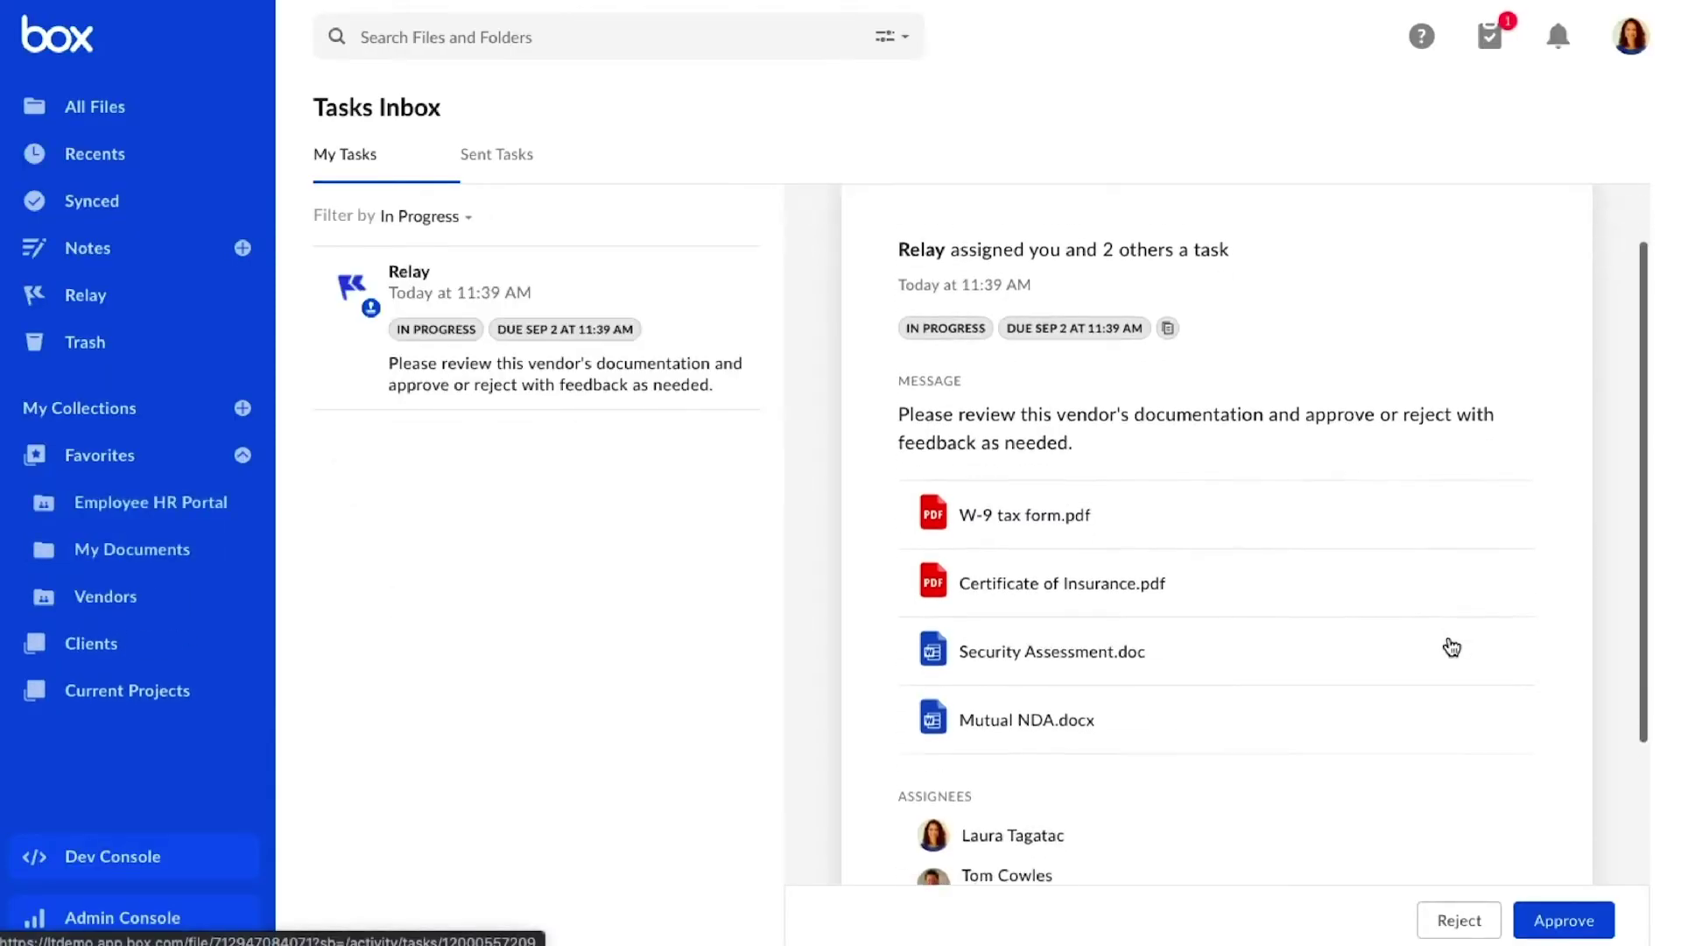
left_click(1564, 920)
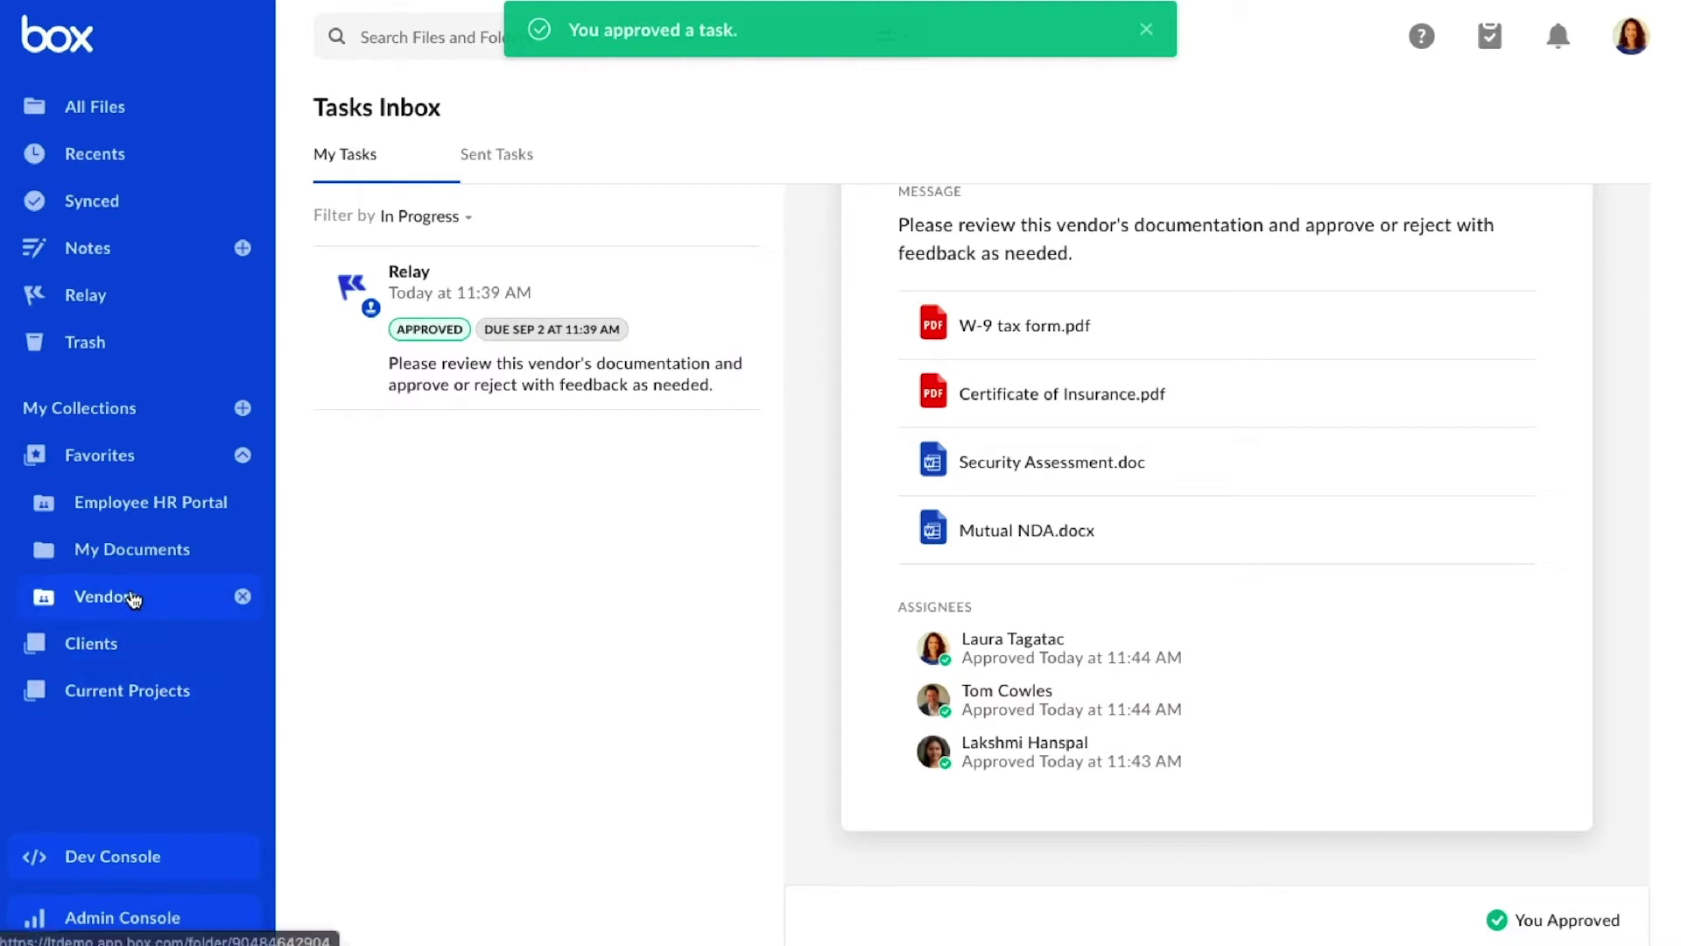
left_click(132, 597)
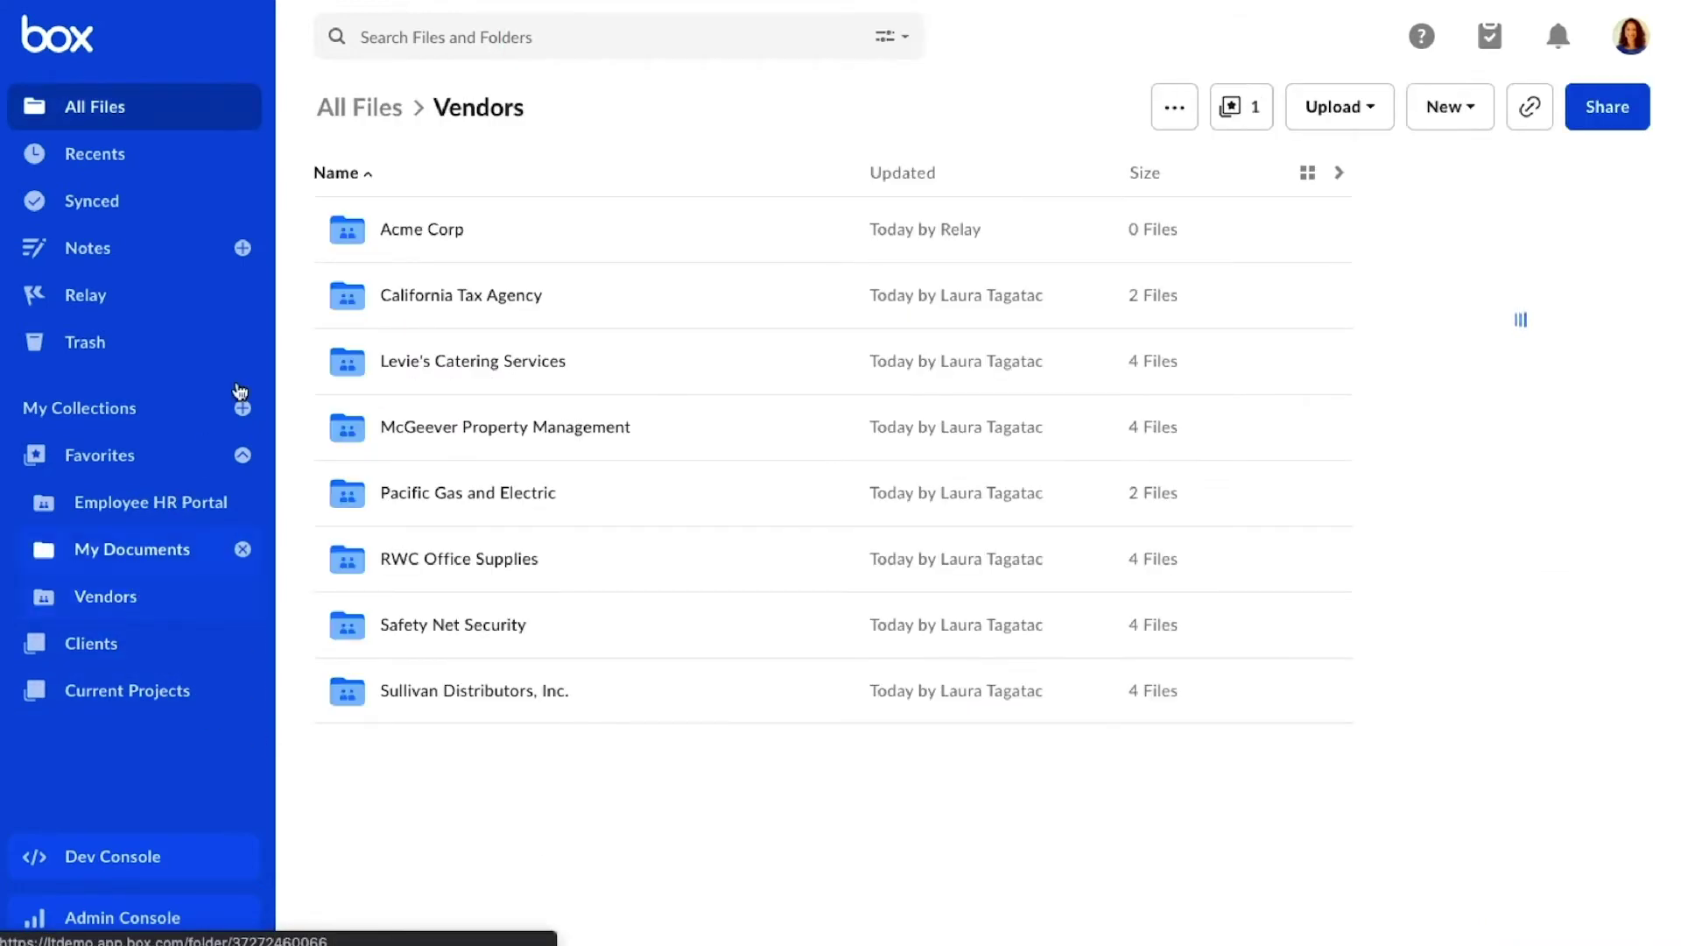
left_click(423, 229)
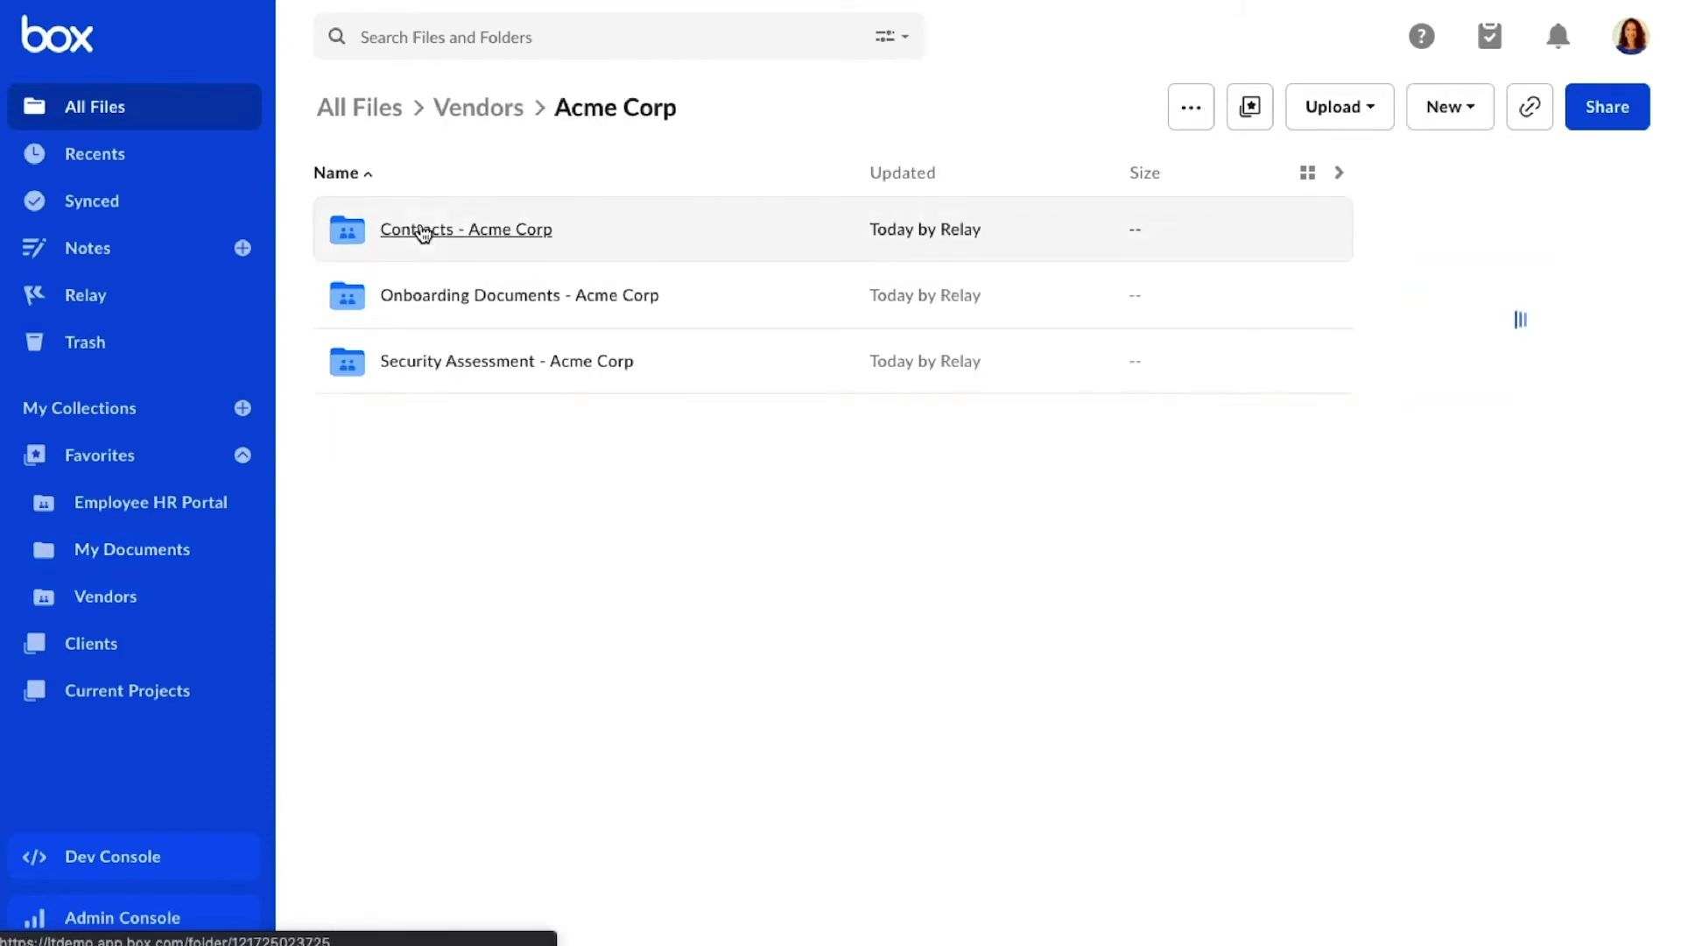
left_click(778, 238)
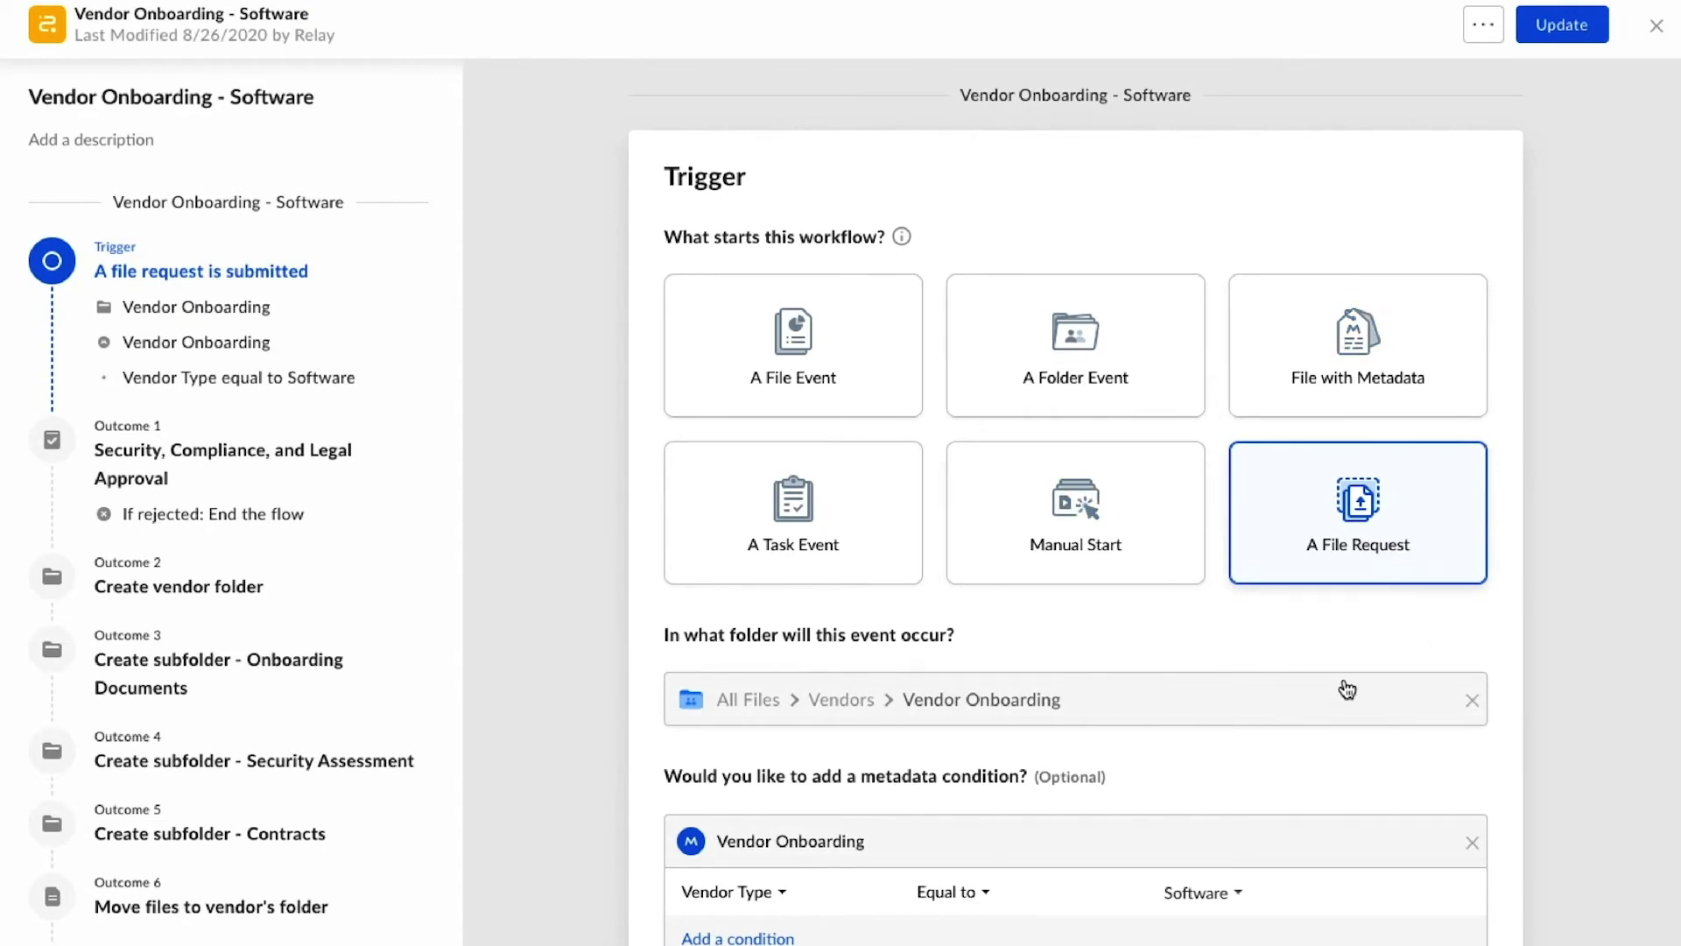
Step: Review the Outcome 1 security, compliance and legal approval step, then exit the workflow editor
scroll(1345, 689, "down", 3)
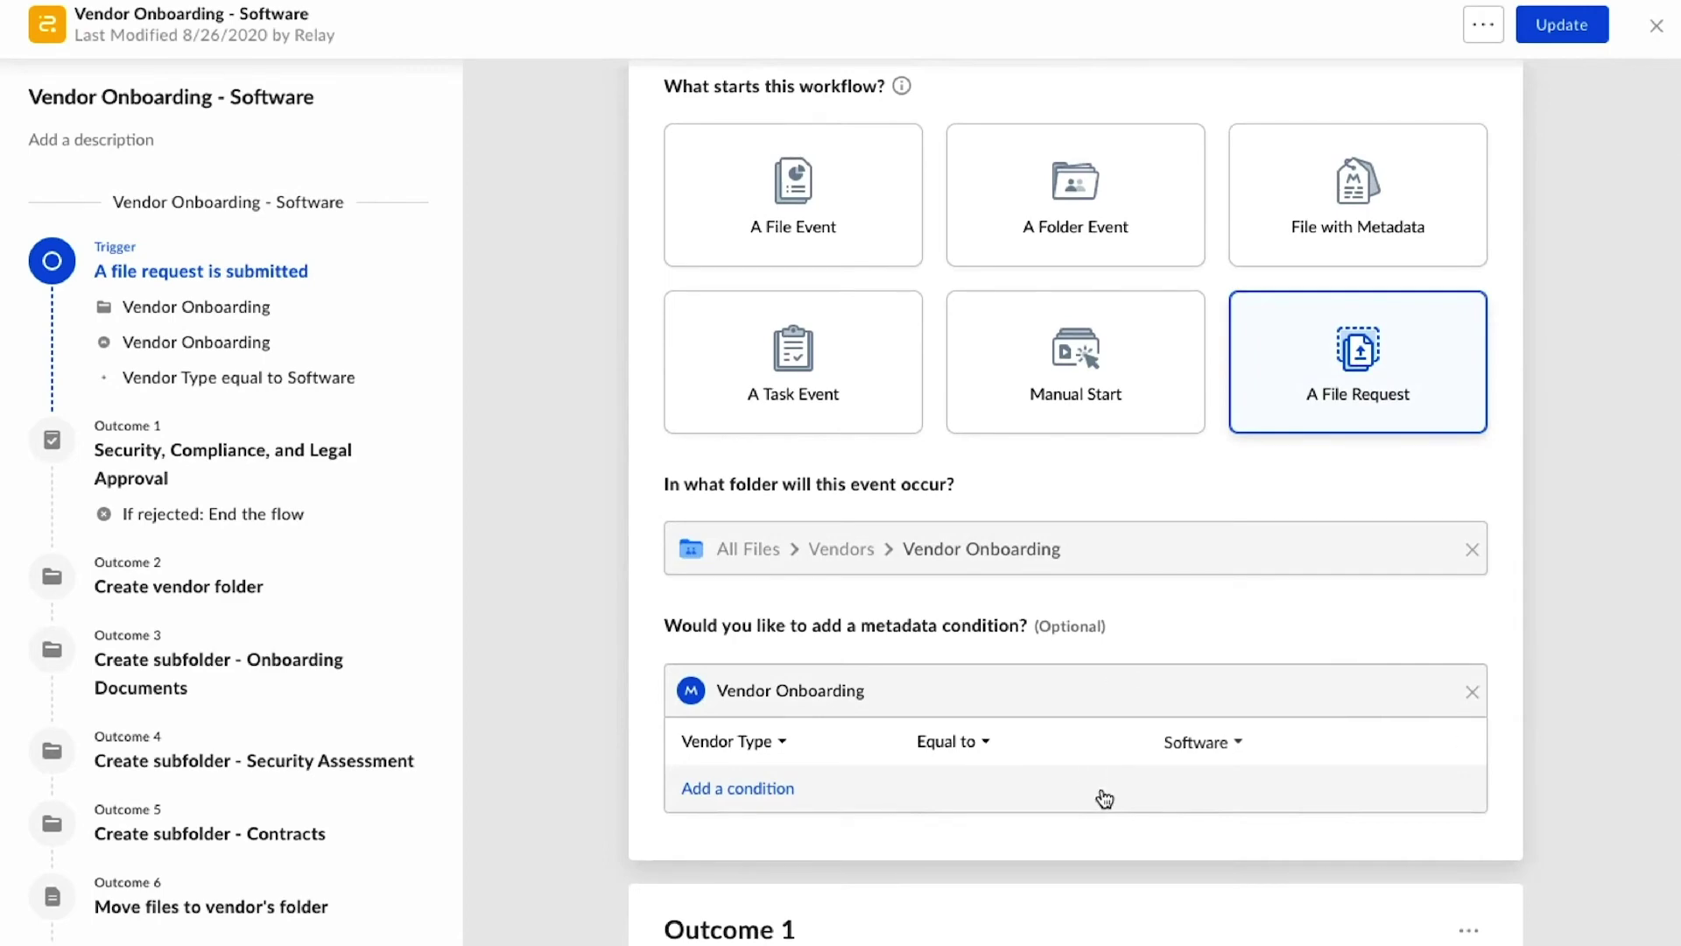
left_click(275, 490)
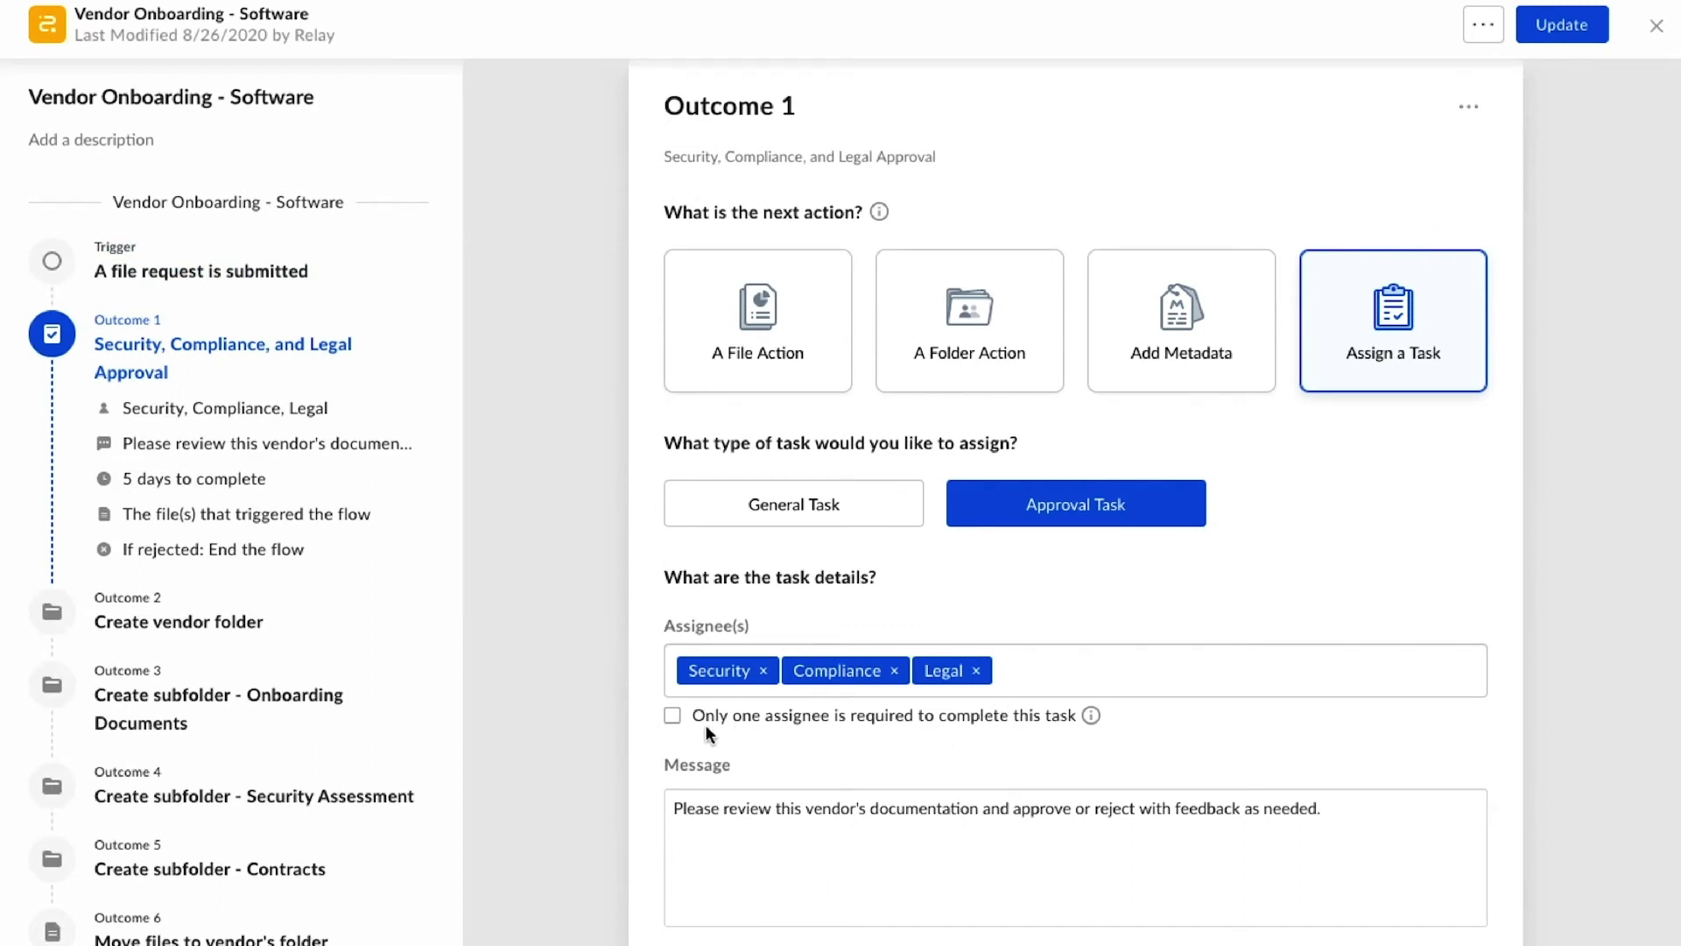
left_click(1655, 34)
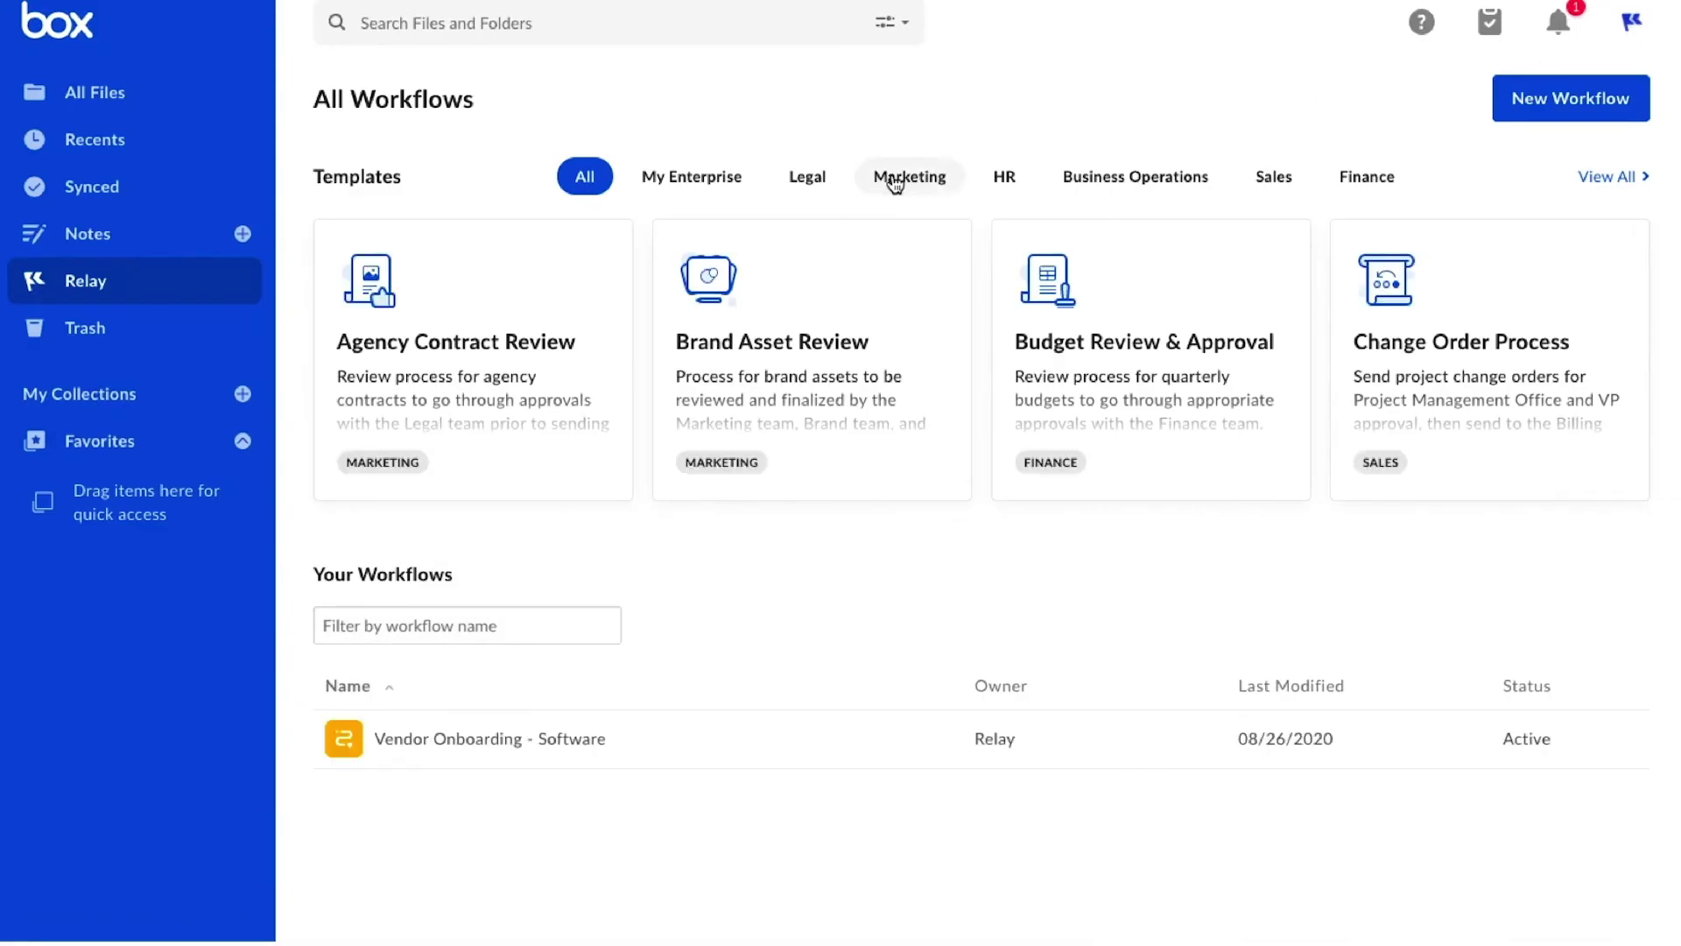
Step: Filter templates to My Enterprise and look through the Vendor Verification Process template preview before closing it
left_click(713, 186)
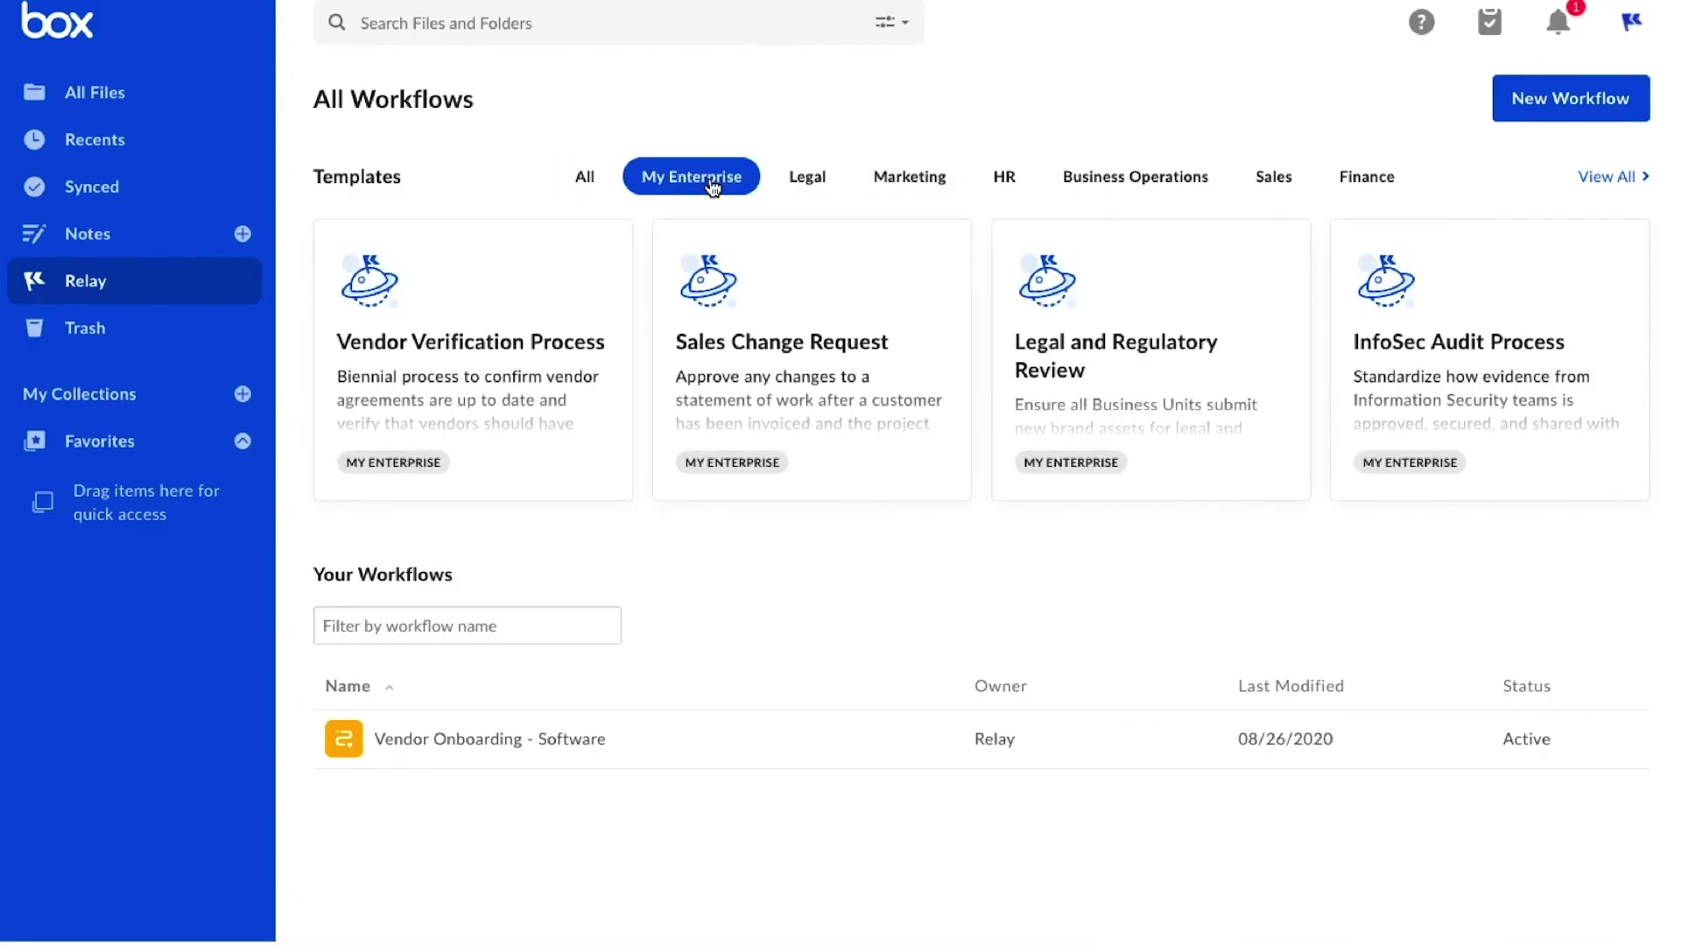
left_click(513, 317)
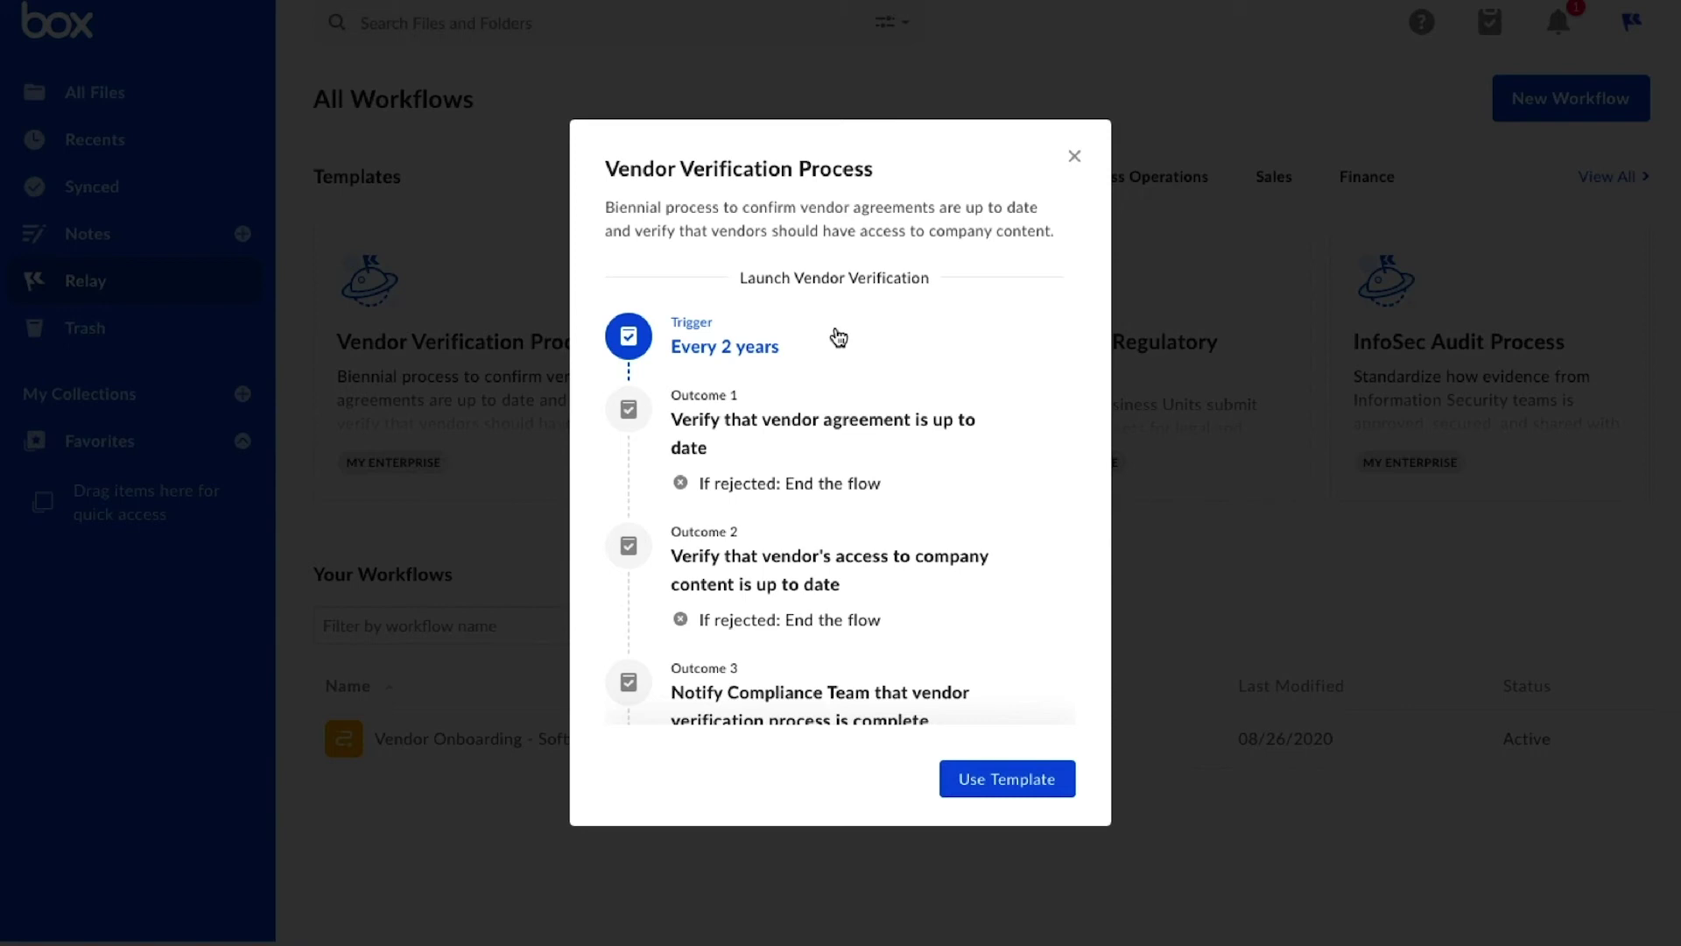
scroll(838, 337, "down", 2)
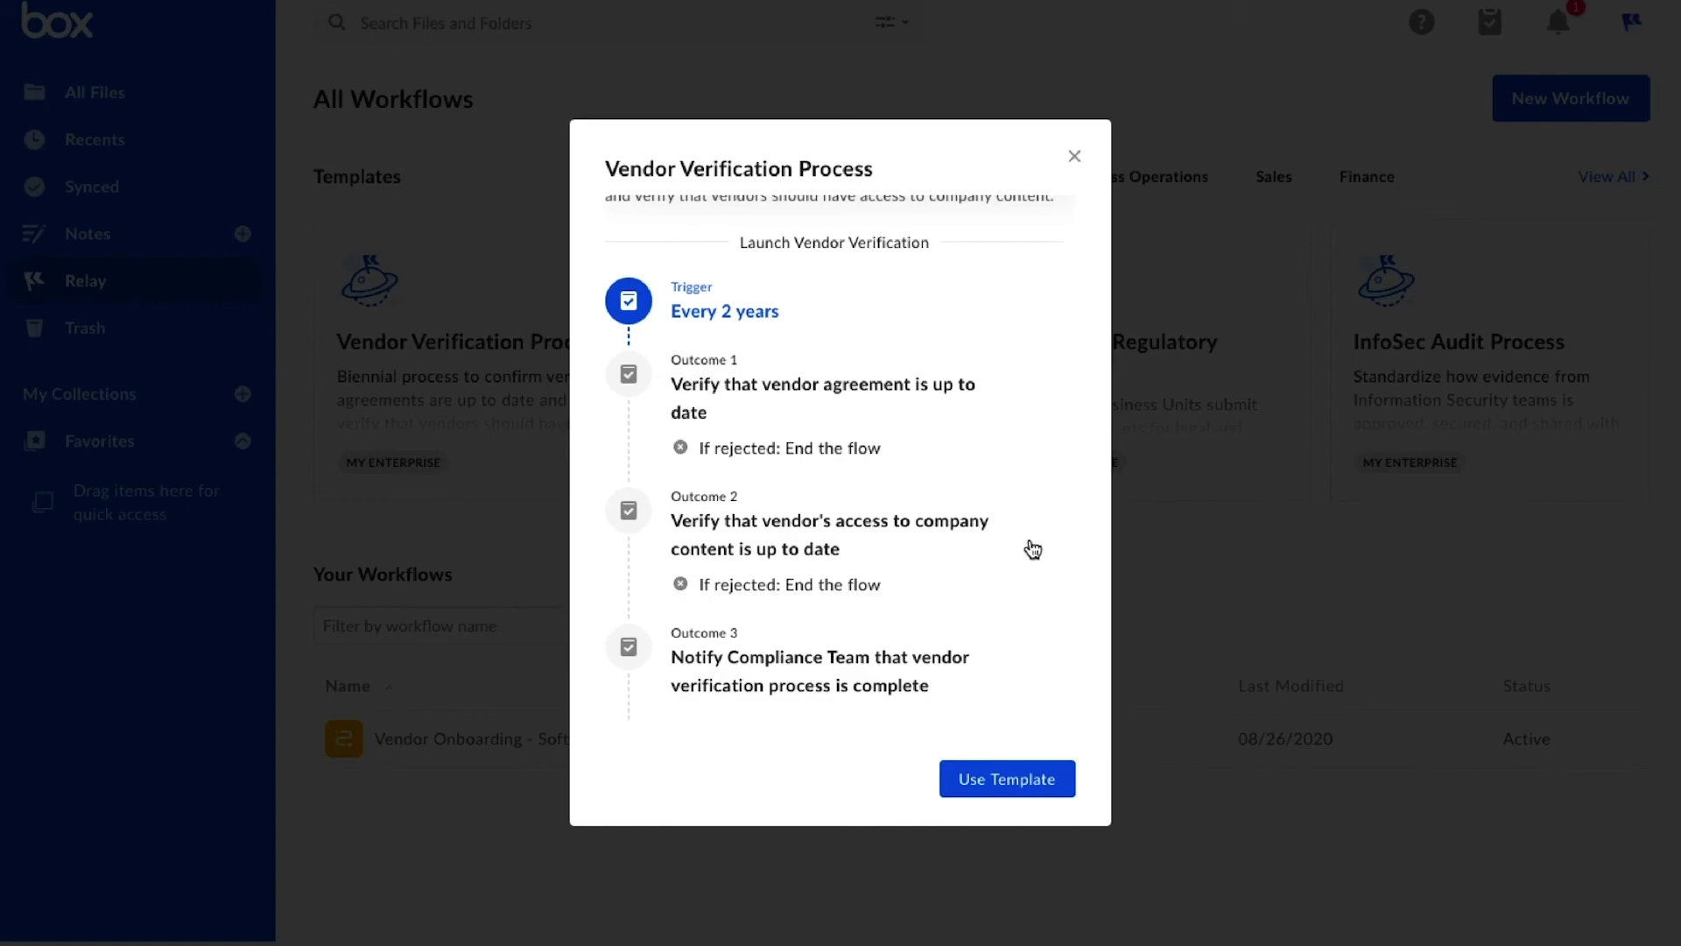
left_click(1075, 157)
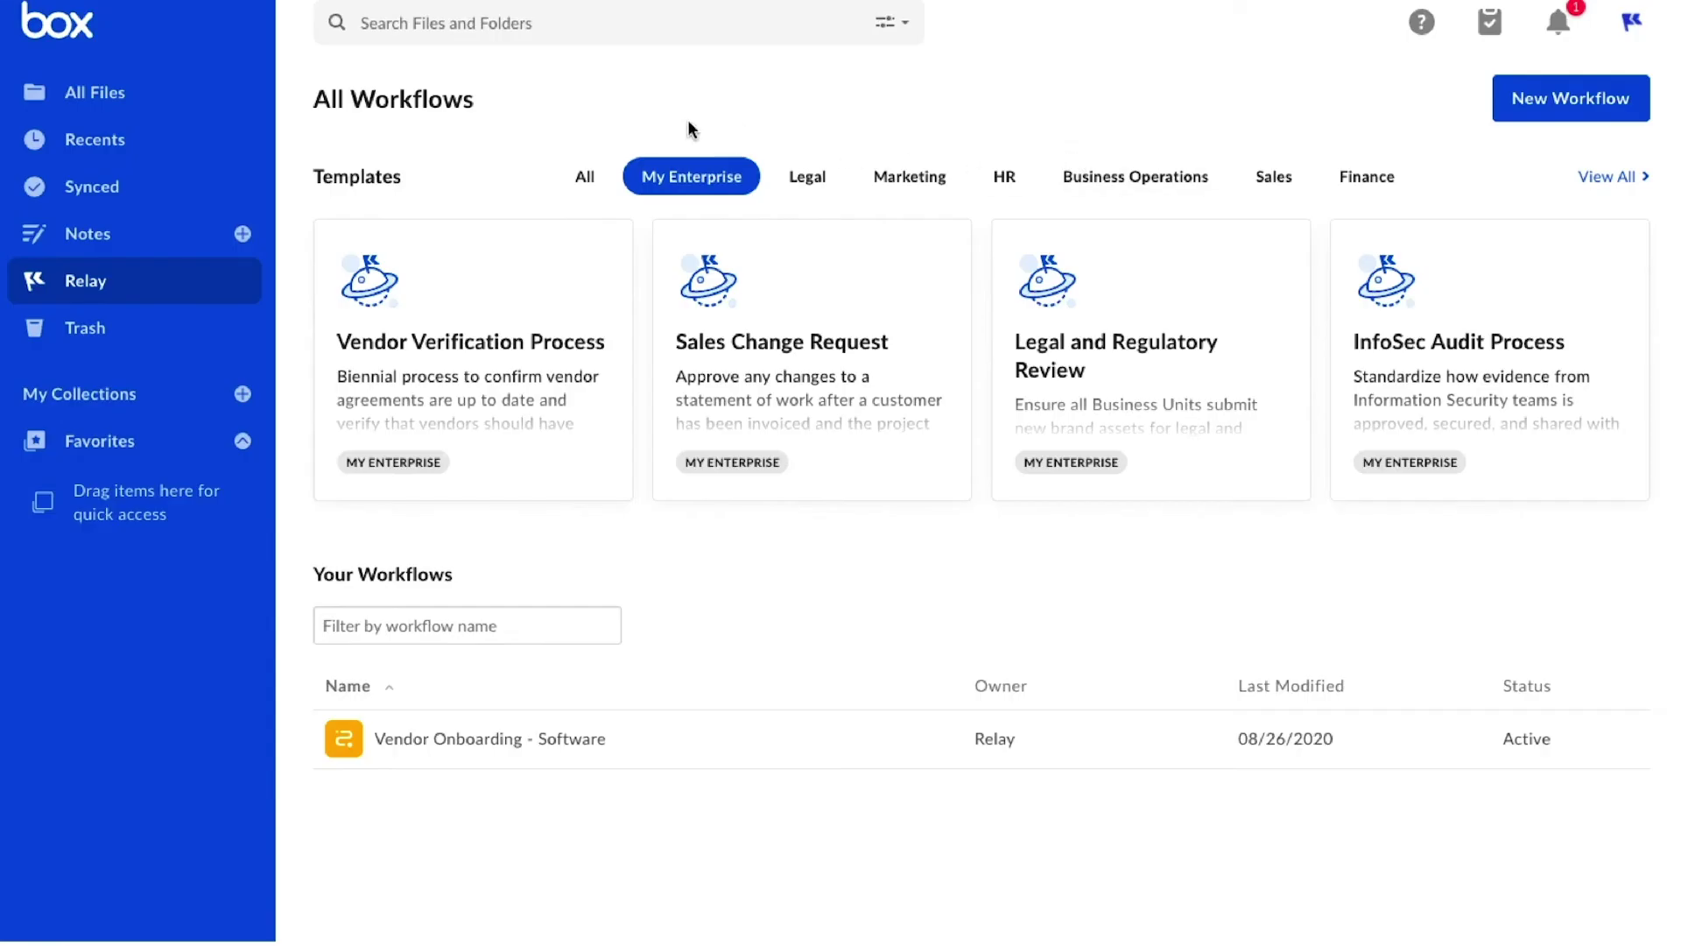
Step: Open the full Relay Templates gallery via View All and scroll down through its categories
mouse_move(769, 315)
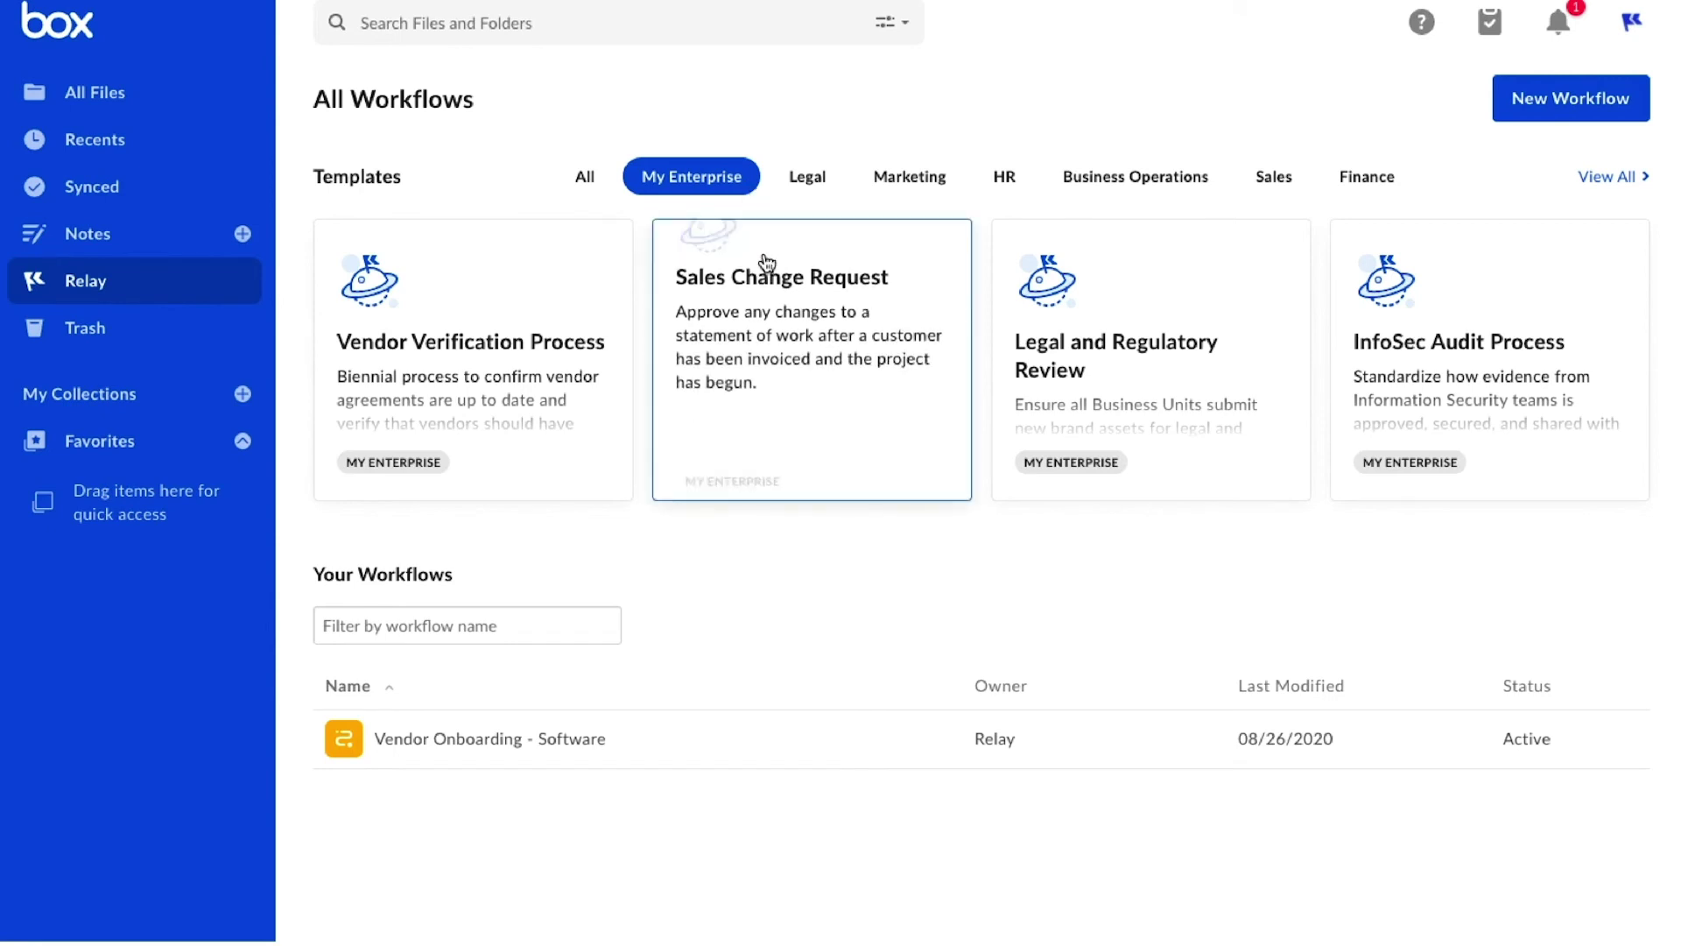
mouse_move(1007, 376)
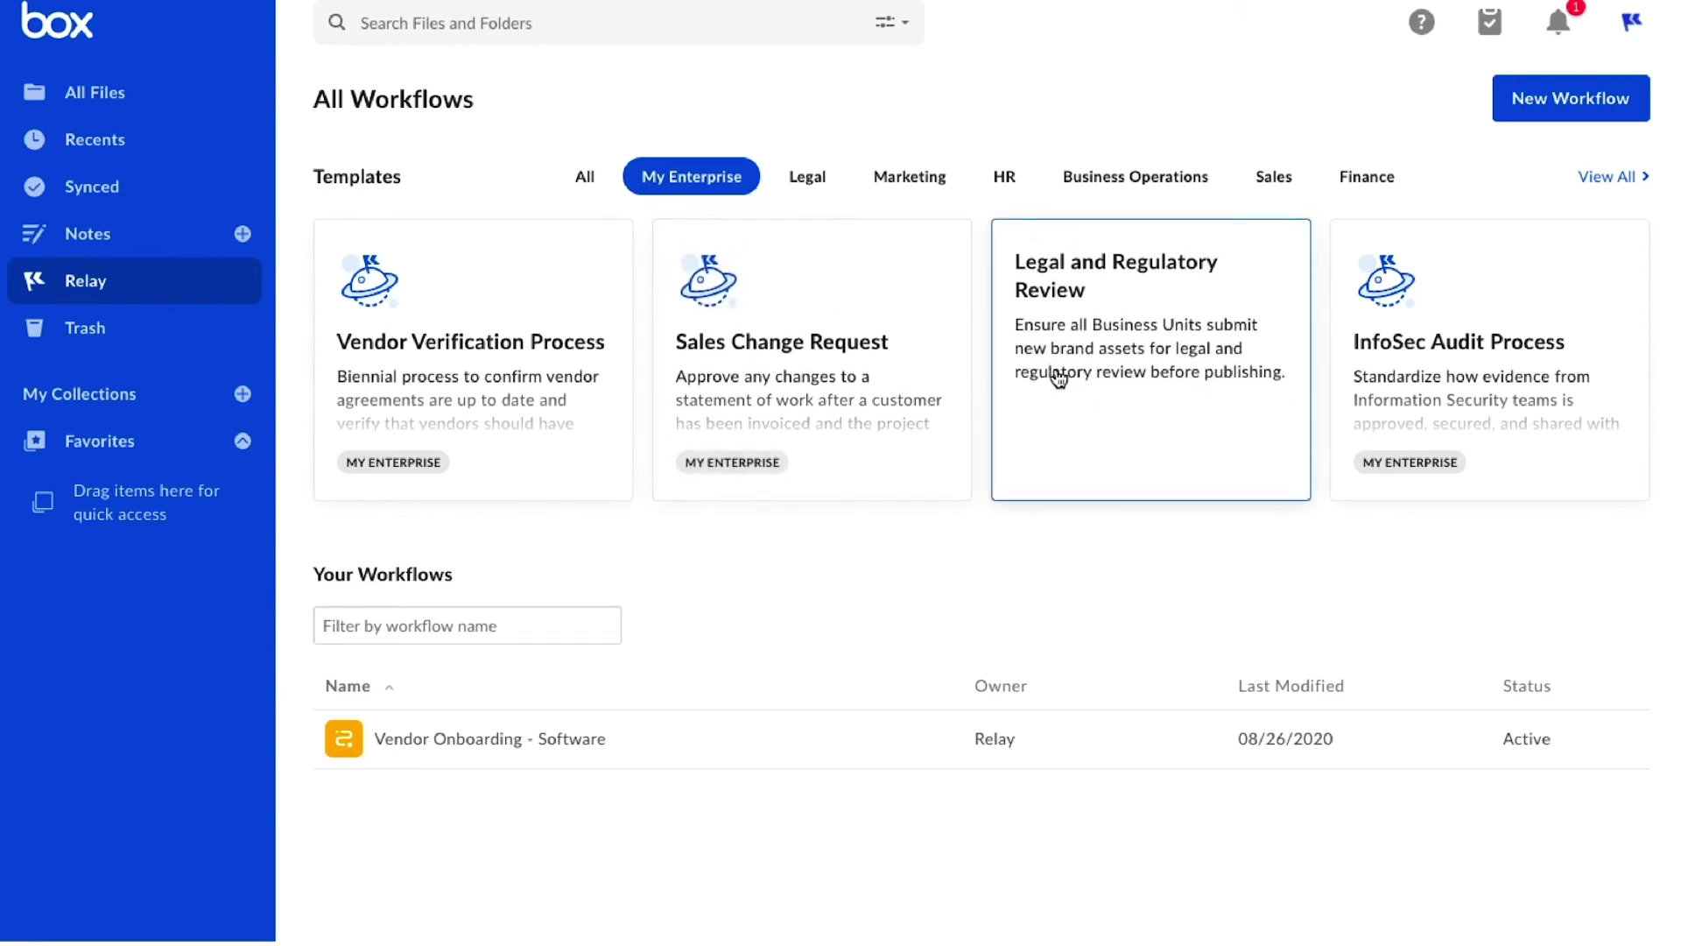
mouse_move(1411, 388)
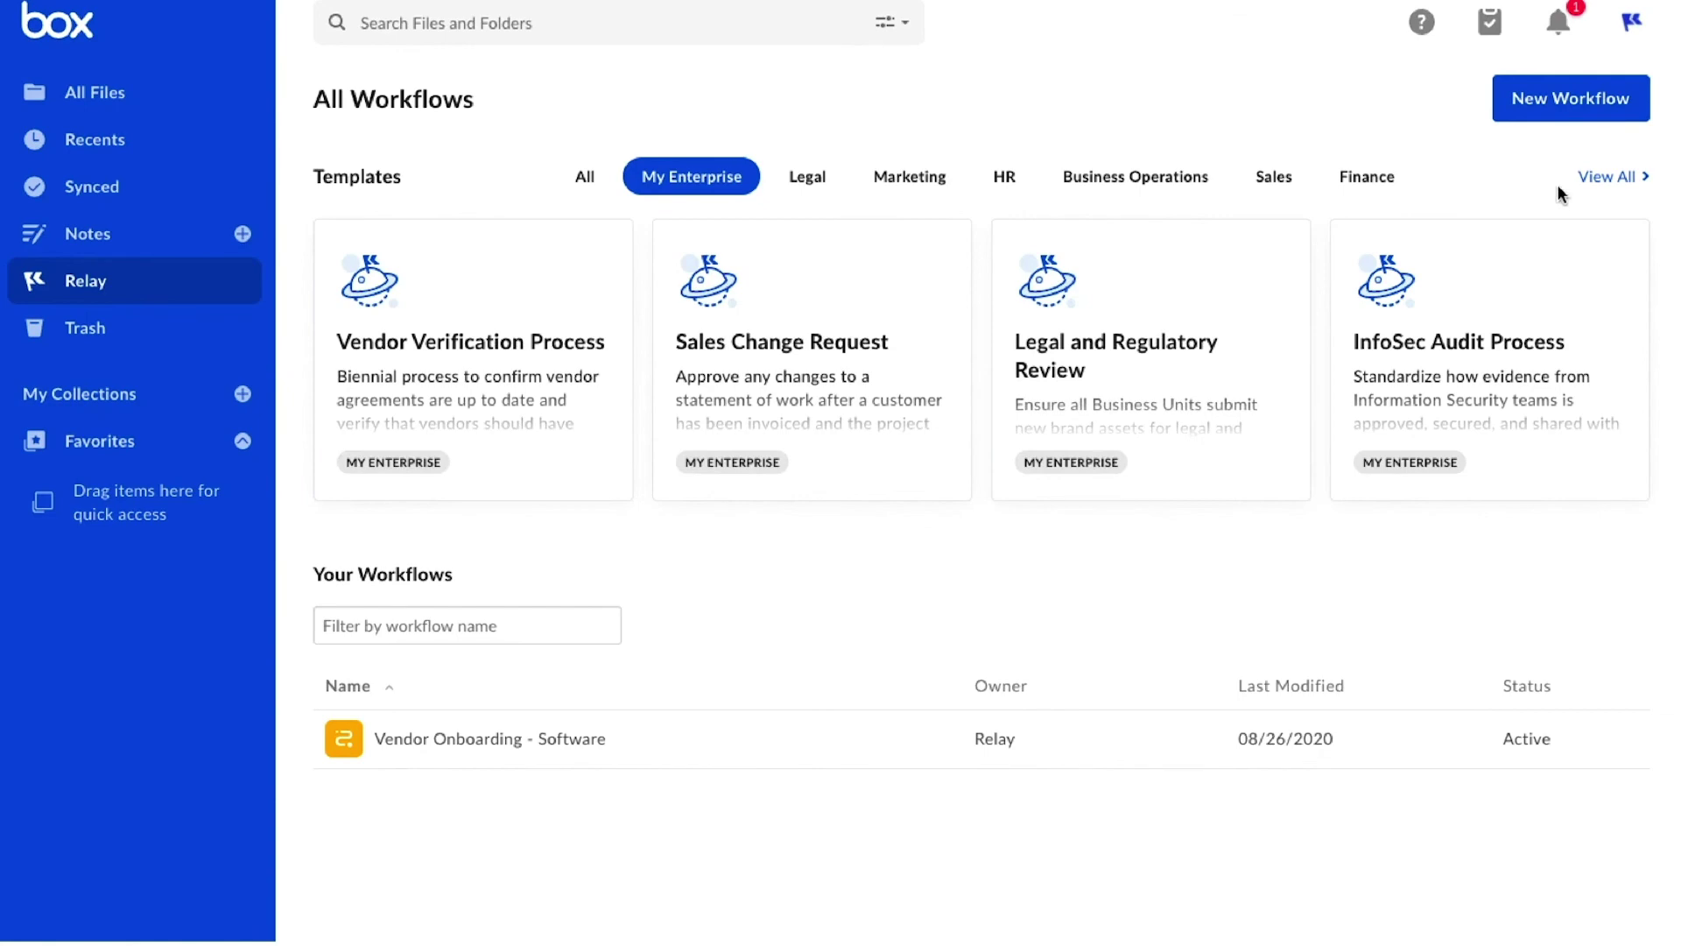
left_click(1581, 179)
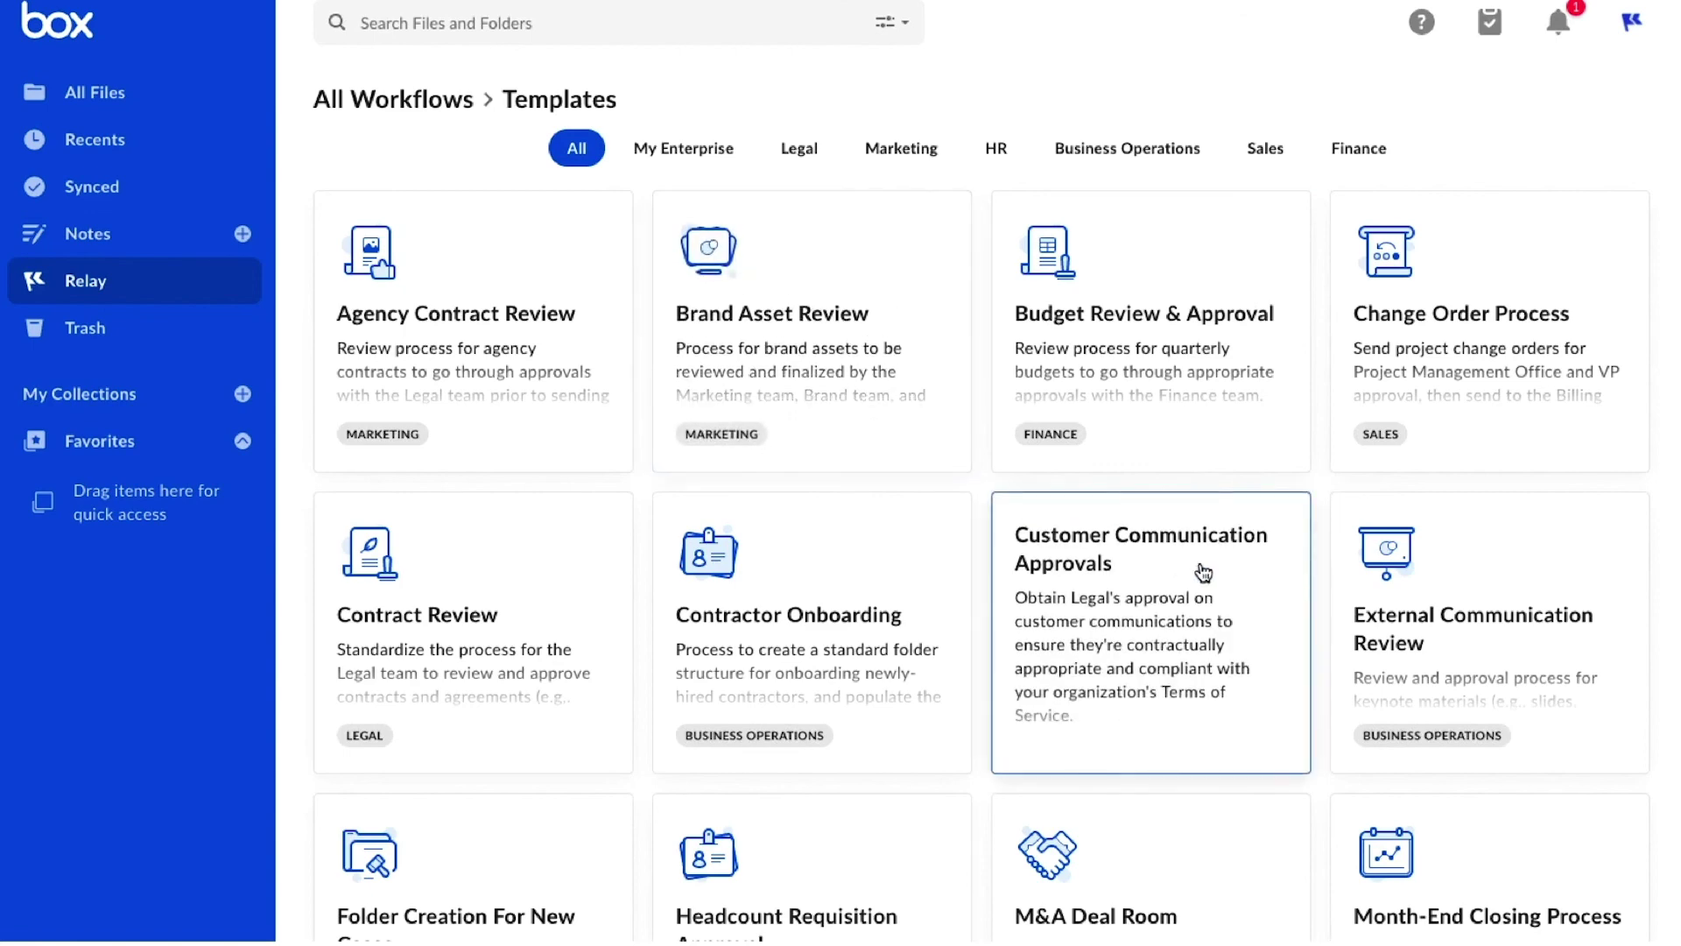
scroll(1204, 572, "down", 4)
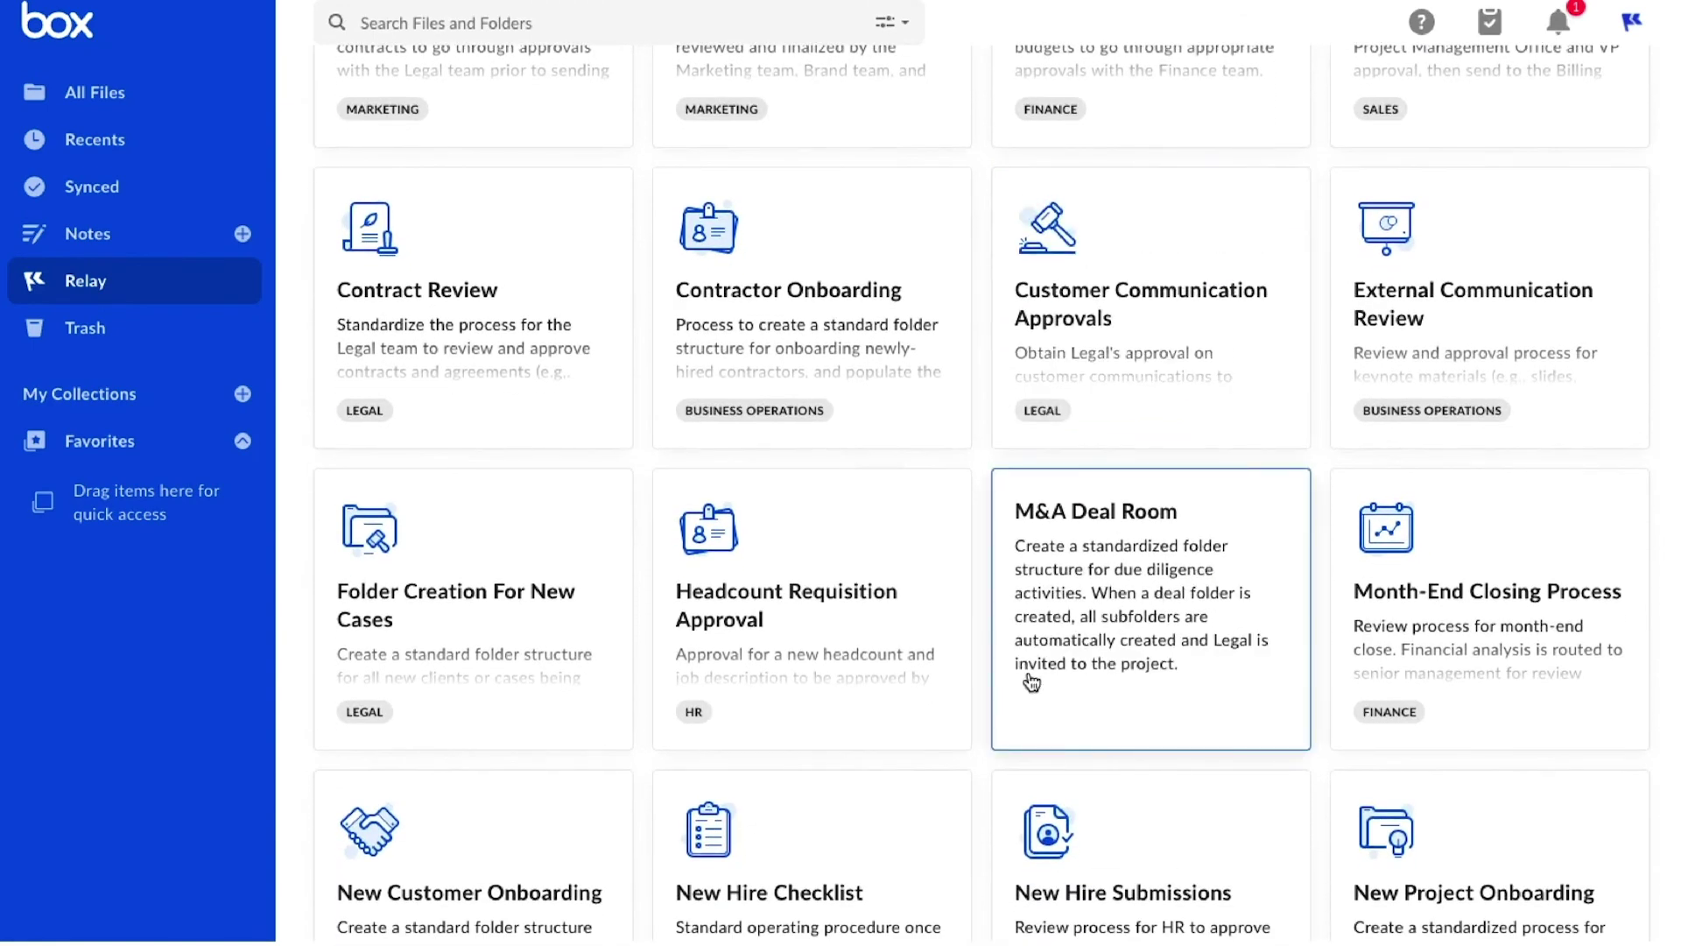
scroll(845, 861, "down", 3)
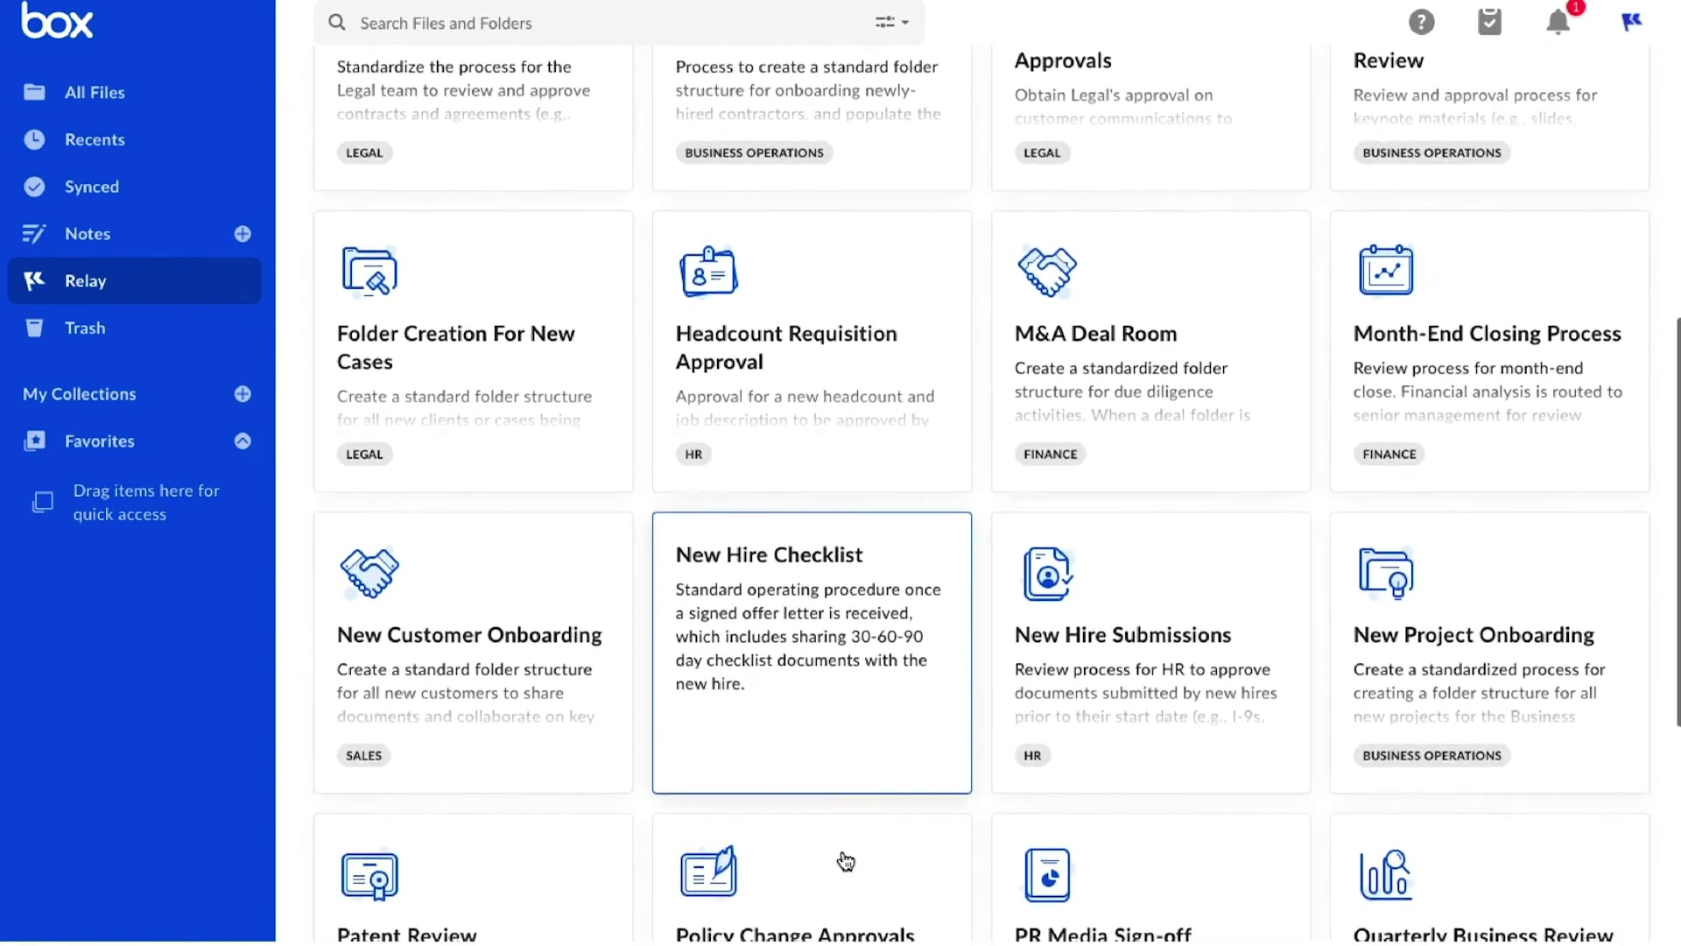